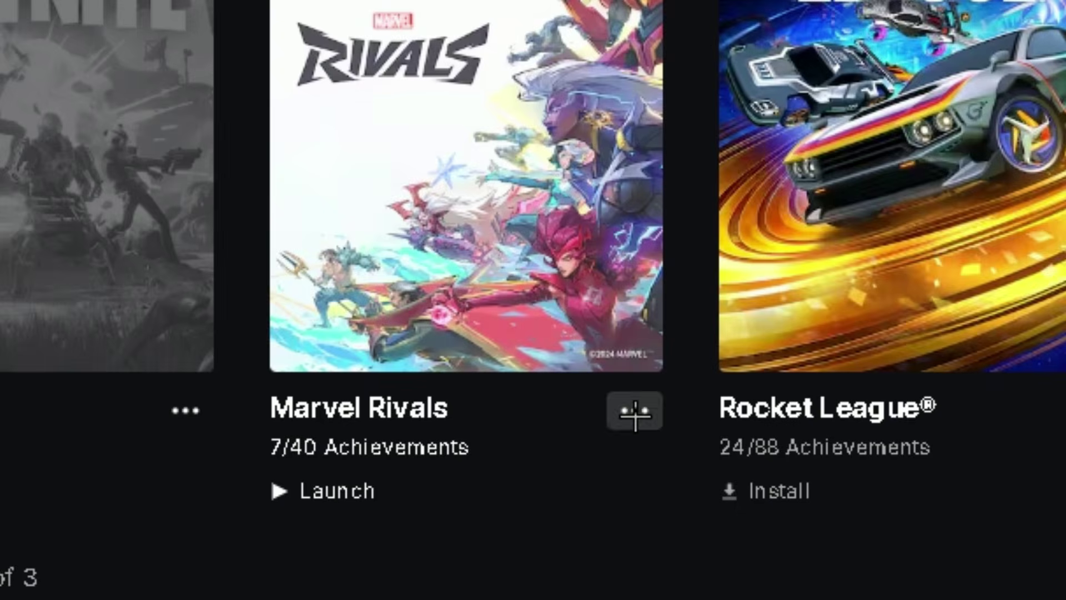
# Step: Open the Marvel Rivals installation folder from the game's management options in the Epic Games library
pyautogui.click(459, 384)
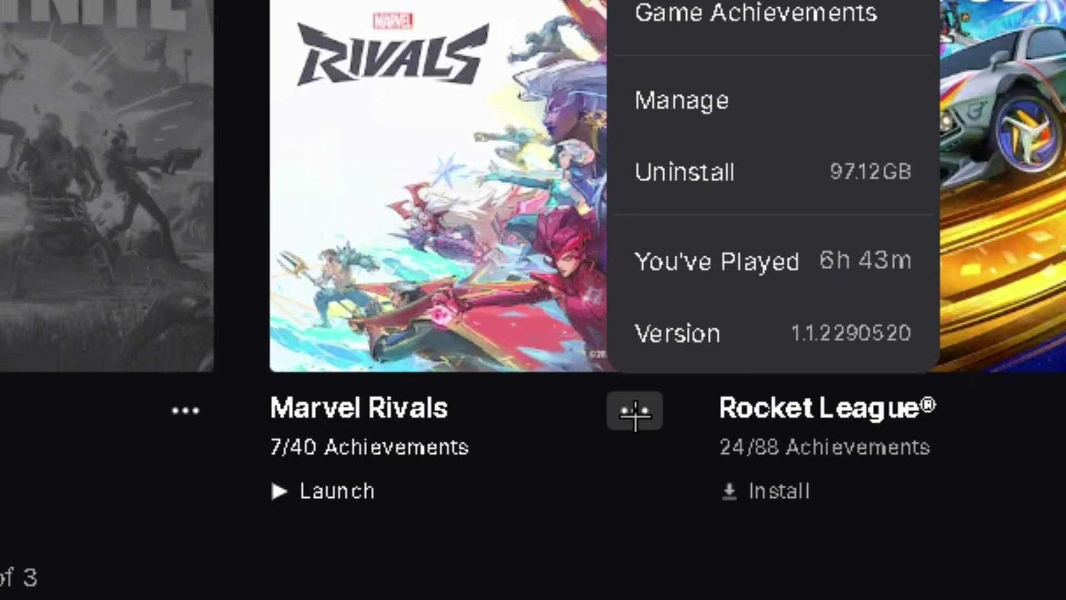
pyautogui.click(469, 285)
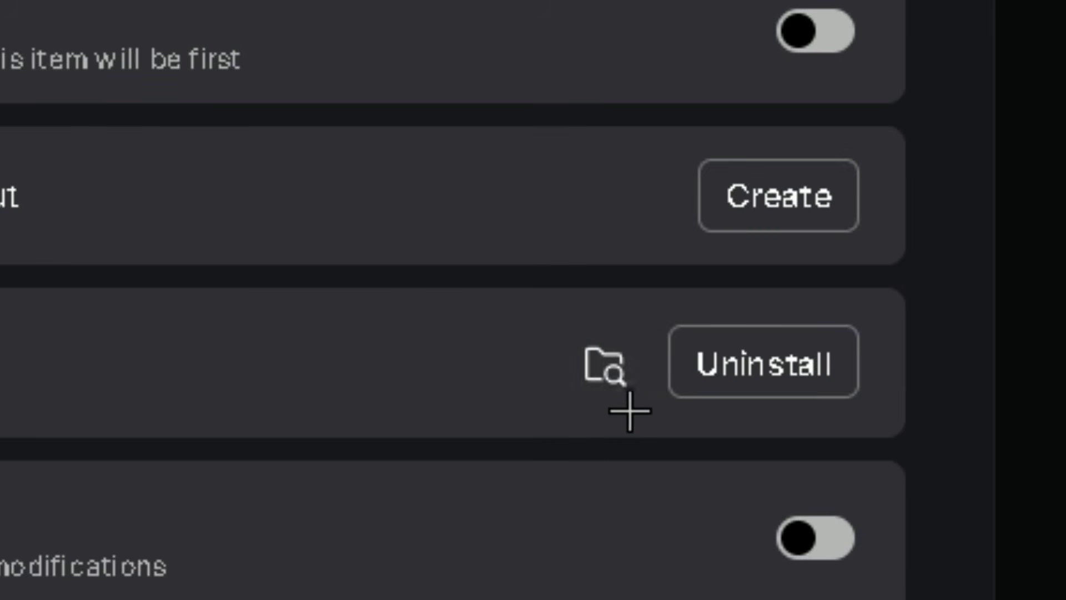
pyautogui.click(604, 367)
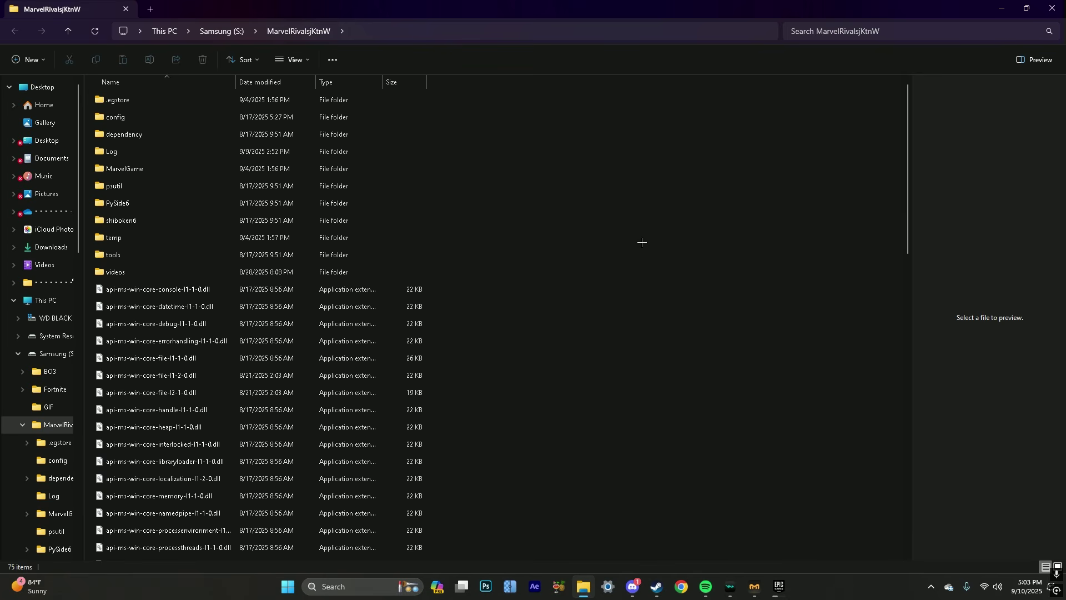
# Step: Shrink the MarvelRivalsjKtnW folder window from full screen and place it centrally over the launcher
pyautogui.doubleClick(588, 14)
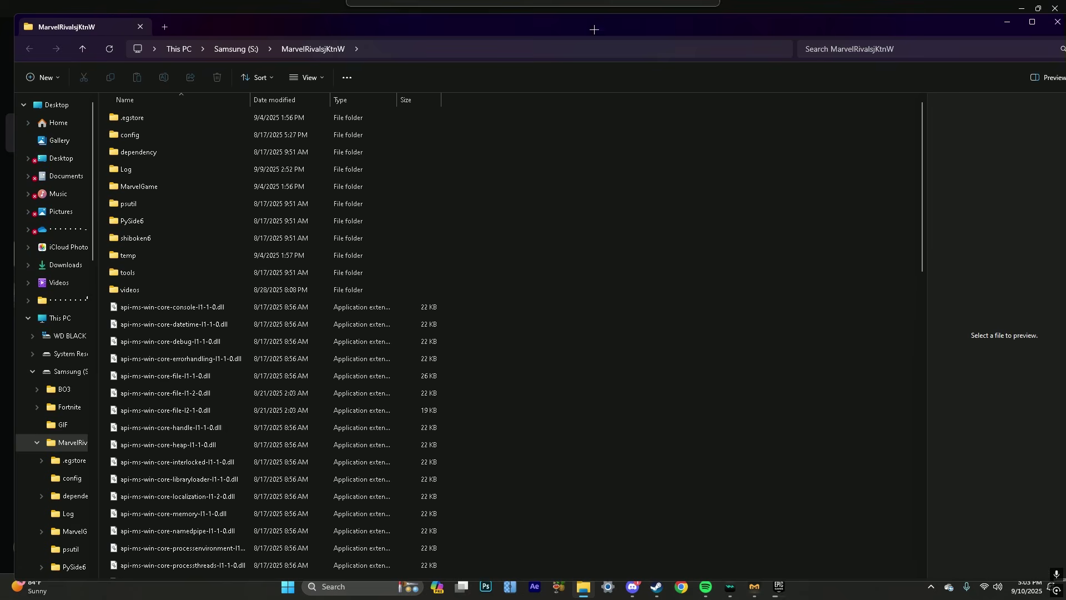
pyautogui.moveTo(924, 21); pyautogui.dragTo(878, 18)
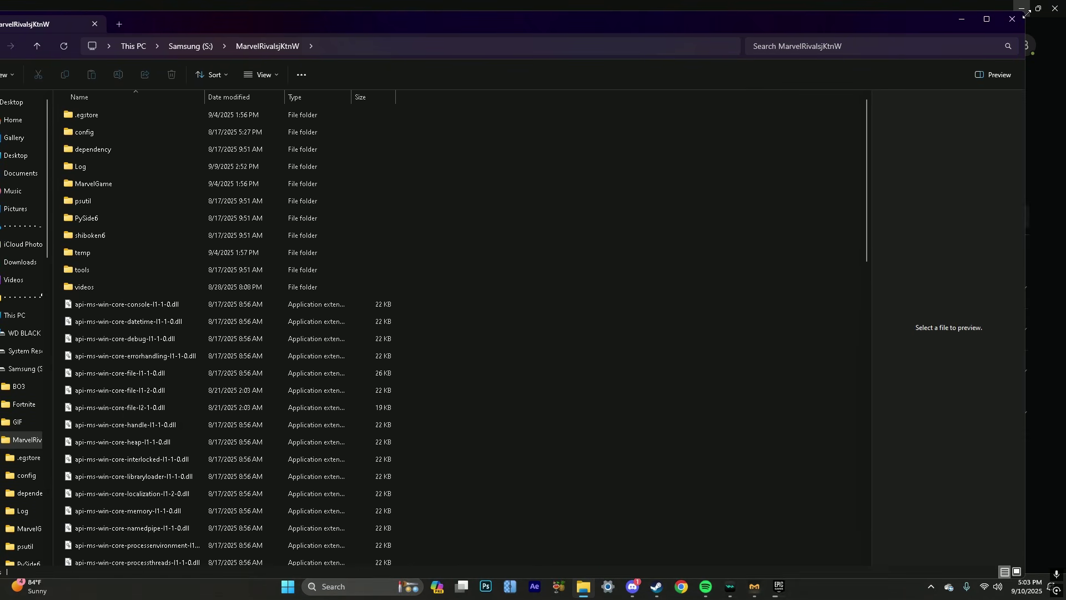
pyautogui.moveTo(1027, 14); pyautogui.dragTo(776, 107)
pyautogui.moveTo(557, 114); pyautogui.dragTo(759, 64)
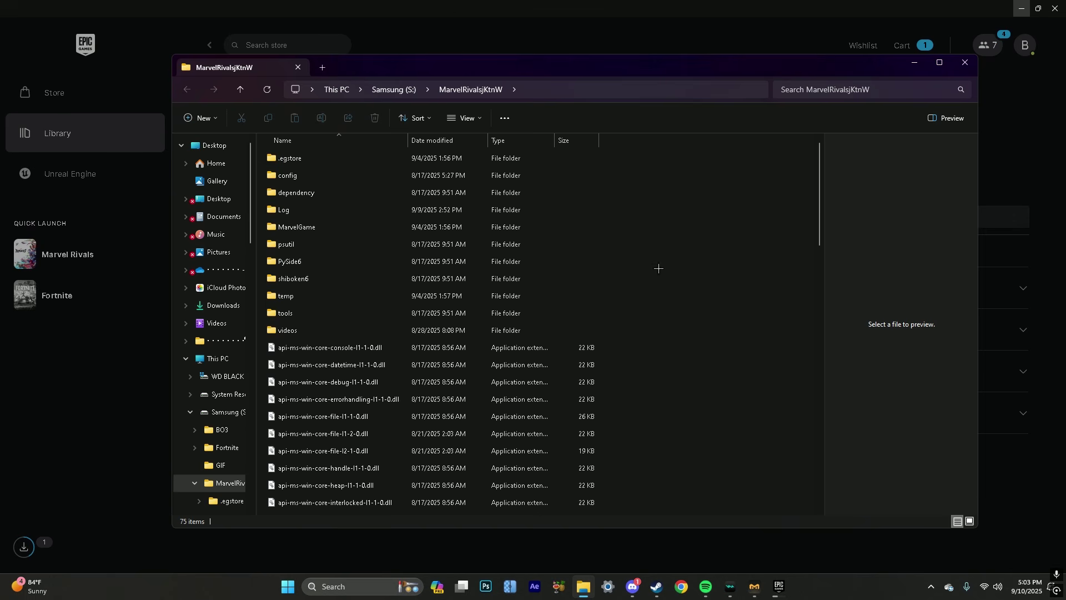
# Step: Look through the contents of the MarvelRivalsjKtnW folder, and clear the open windows to show the desktop
pyautogui.scroll(-10, 508, 313)
pyautogui.scroll(10, 508, 313)
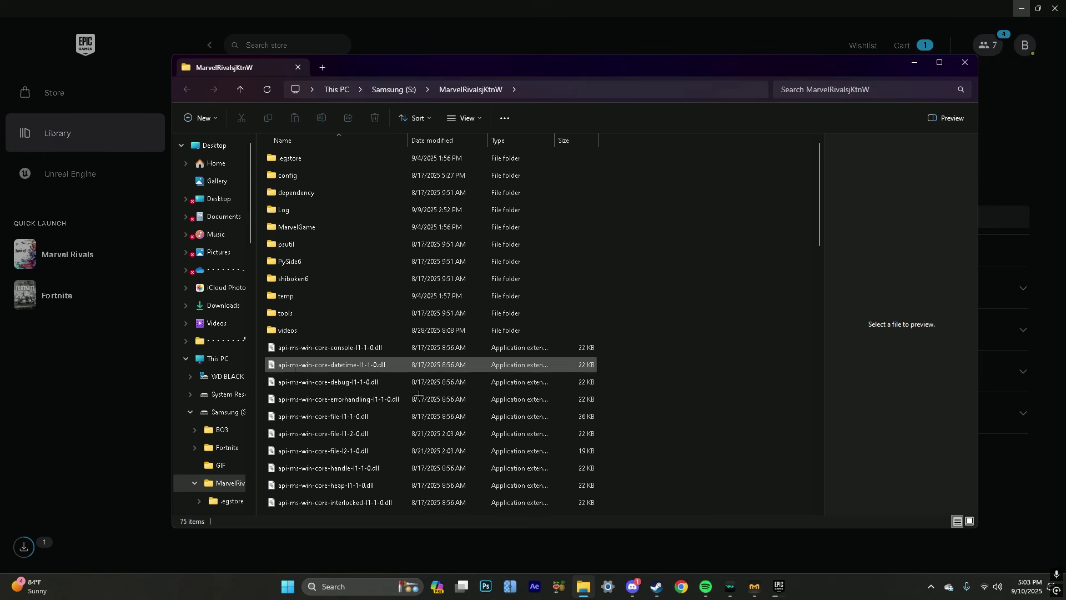
pyautogui.click(915, 62)
pyautogui.press('super+d')
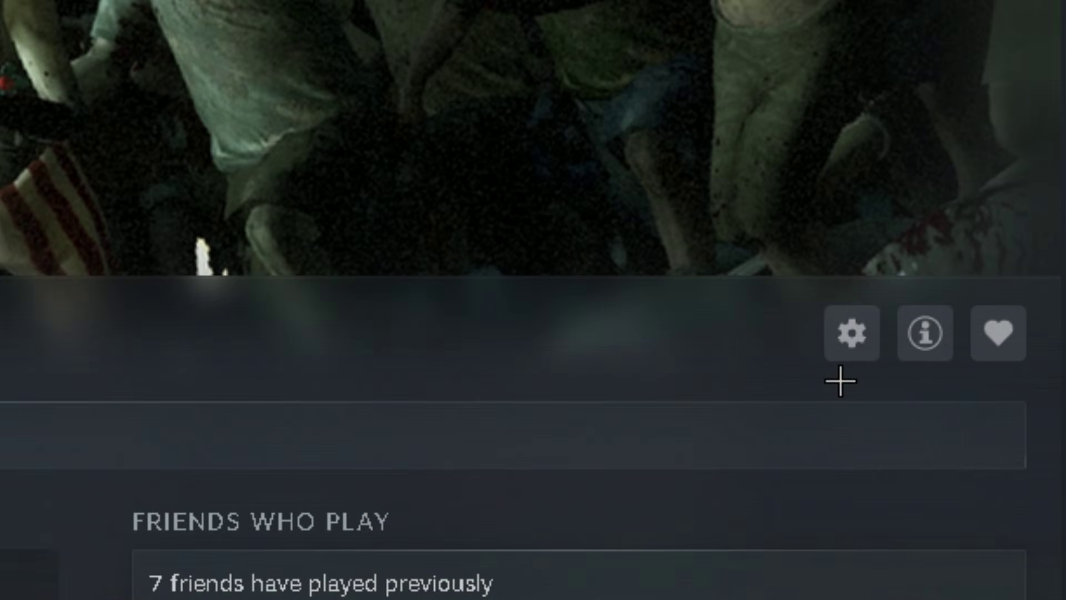
# Step: In Steam, browse the local files of Left 4 Dead 2, and minimize the Steam window
pyautogui.click(852, 332)
pyautogui.moveTo(947, 317)
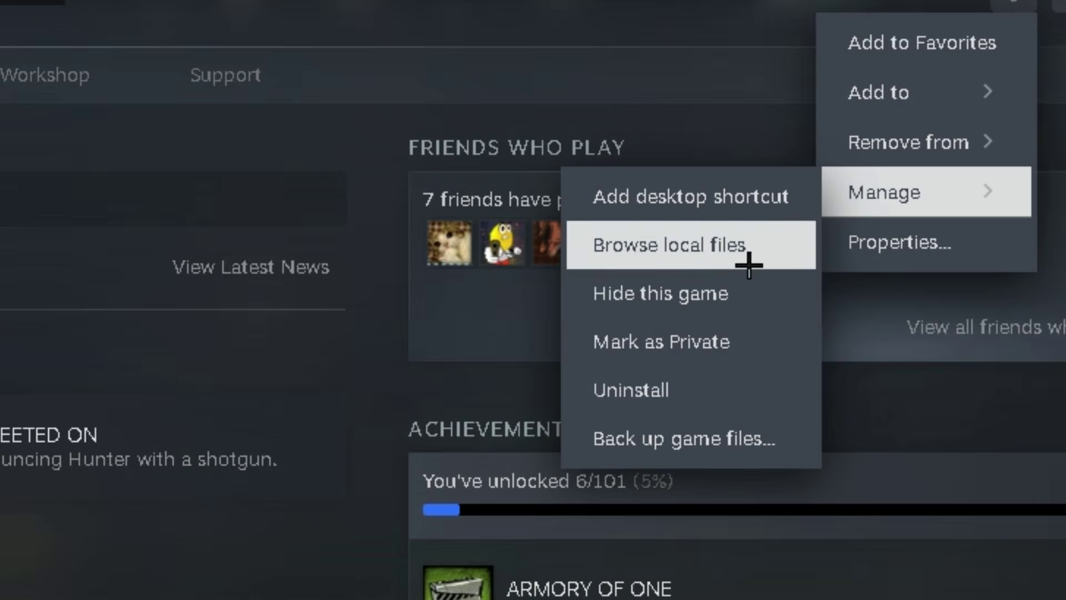
pyautogui.click(883, 340)
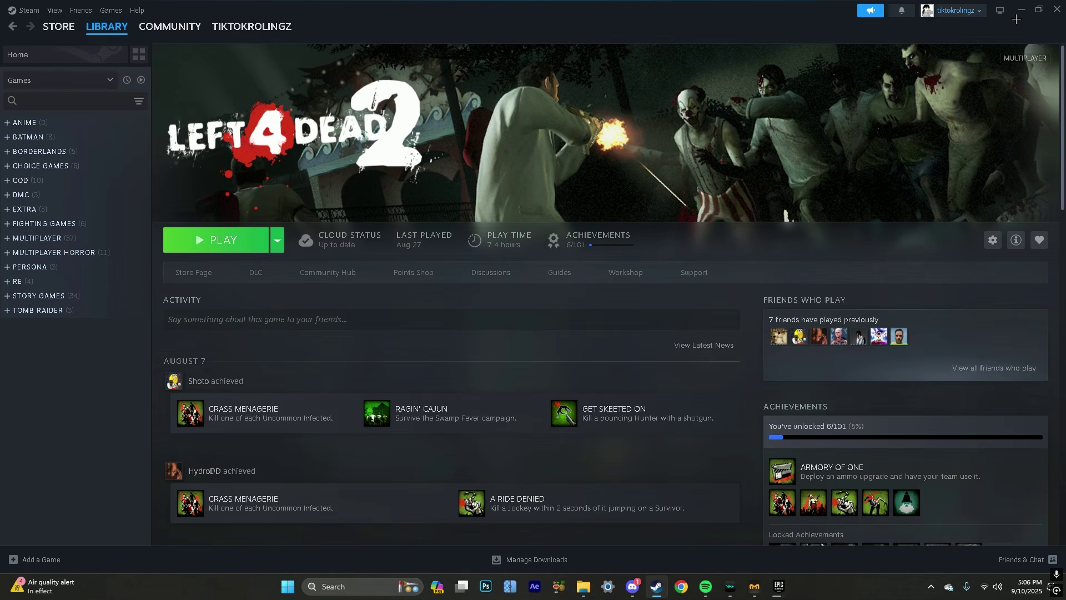
pyautogui.click(1021, 10)
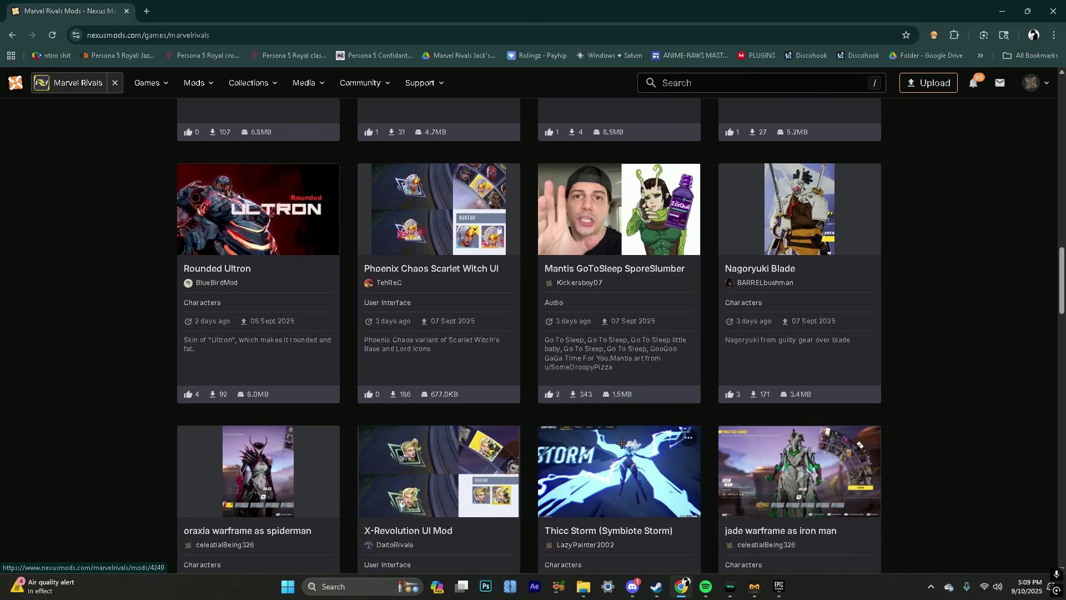
# Step: On the Nexus Mods Marvel Rivals page, open the mod "Phoenix (Jean Grey) - X-Men 97 (Default)"
pyautogui.scroll(20, 621, 443)
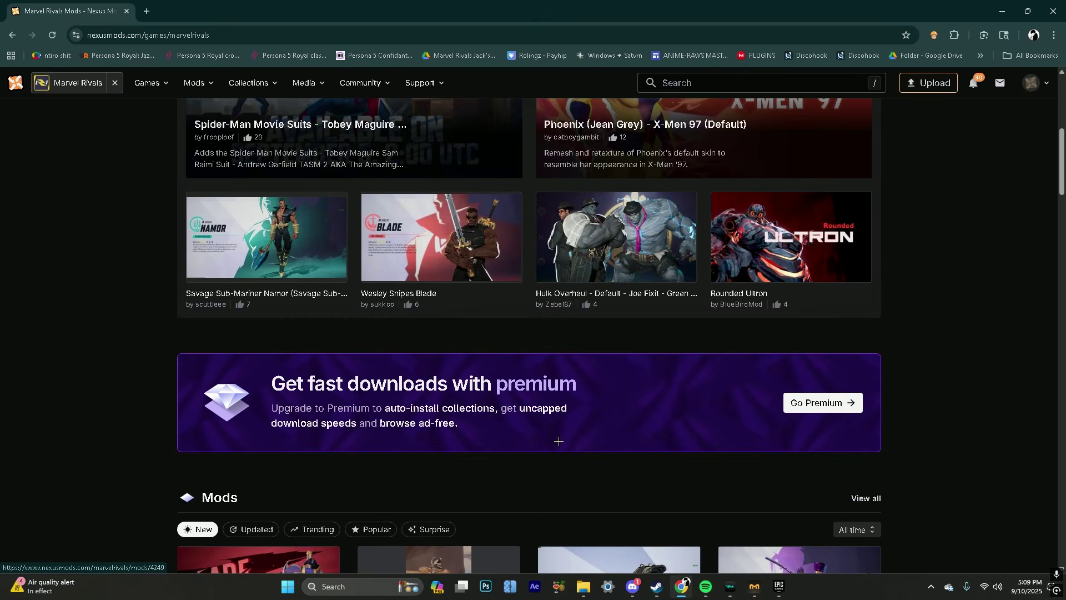
pyautogui.scroll(-5, 557, 433)
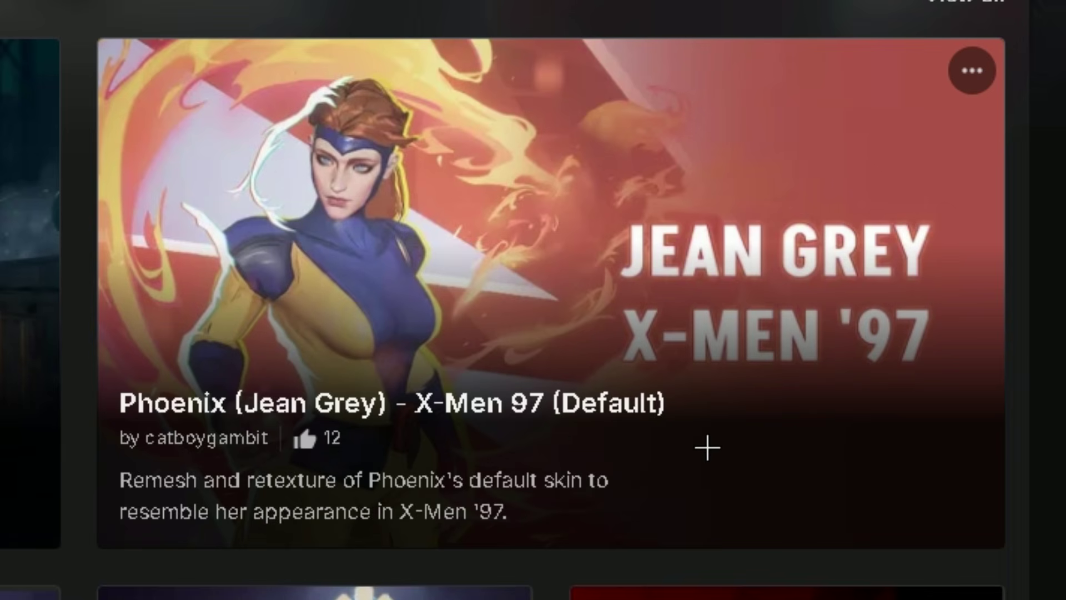
pyautogui.click(758, 269)
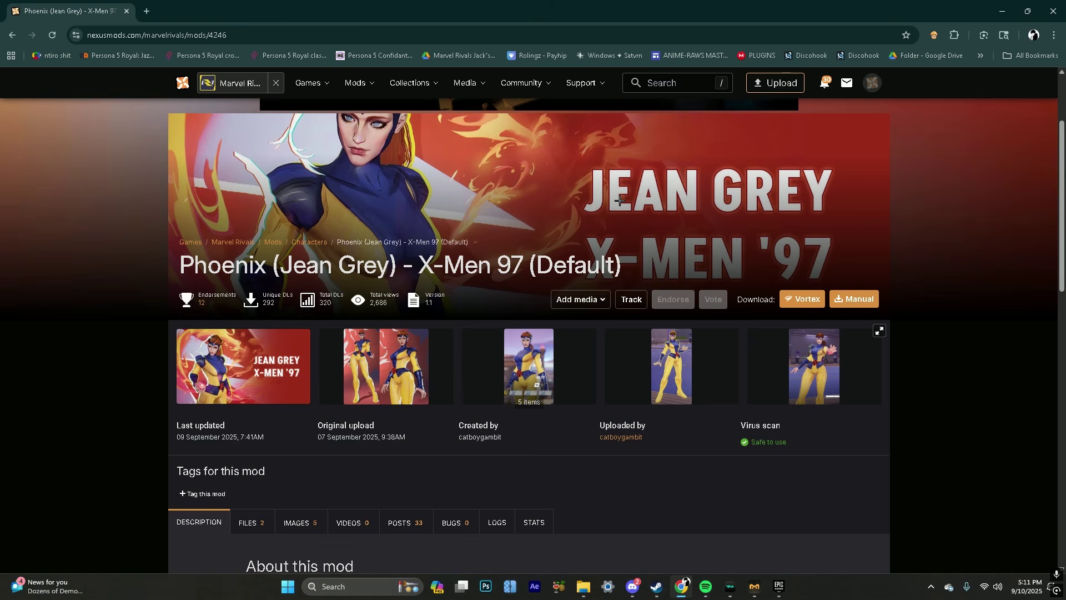
# Step: Examine the Phoenix mod page and read the "How to install" instructions in its description
pyautogui.scroll(-1, 620, 200)
pyautogui.scroll(2, 620, 201)
pyautogui.scroll(-2, 611, 211)
pyautogui.scroll(1, 349, 380)
pyautogui.scroll(1, 349, 380)
pyautogui.scroll(-1, 349, 380)
pyautogui.scroll(-2, 366, 357)
pyautogui.click(199, 389)
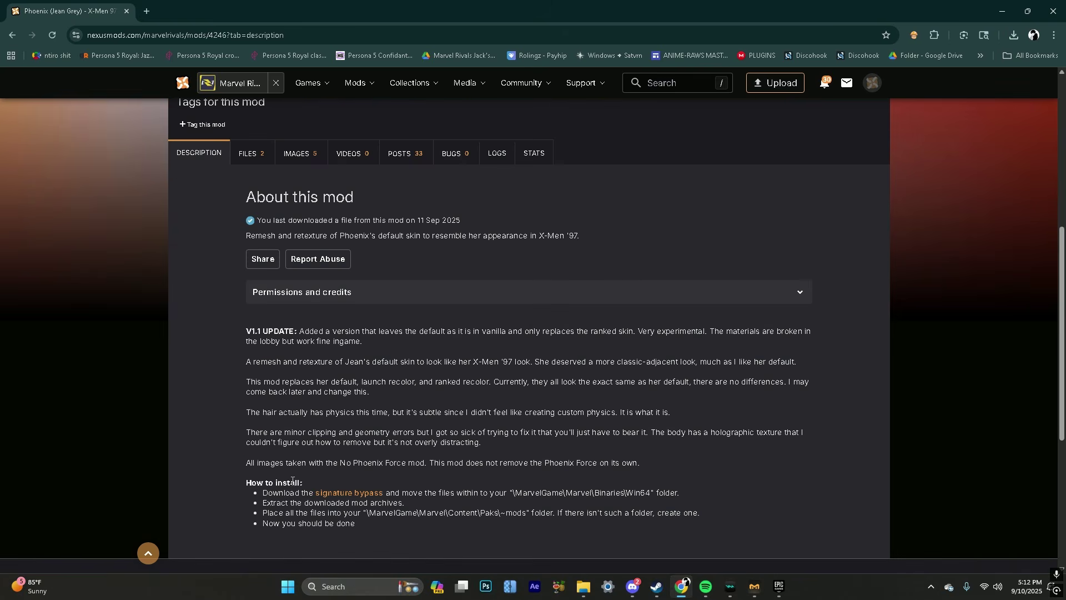
pyautogui.moveTo(257, 491); pyautogui.dragTo(433, 522)
pyautogui.click(353, 508)
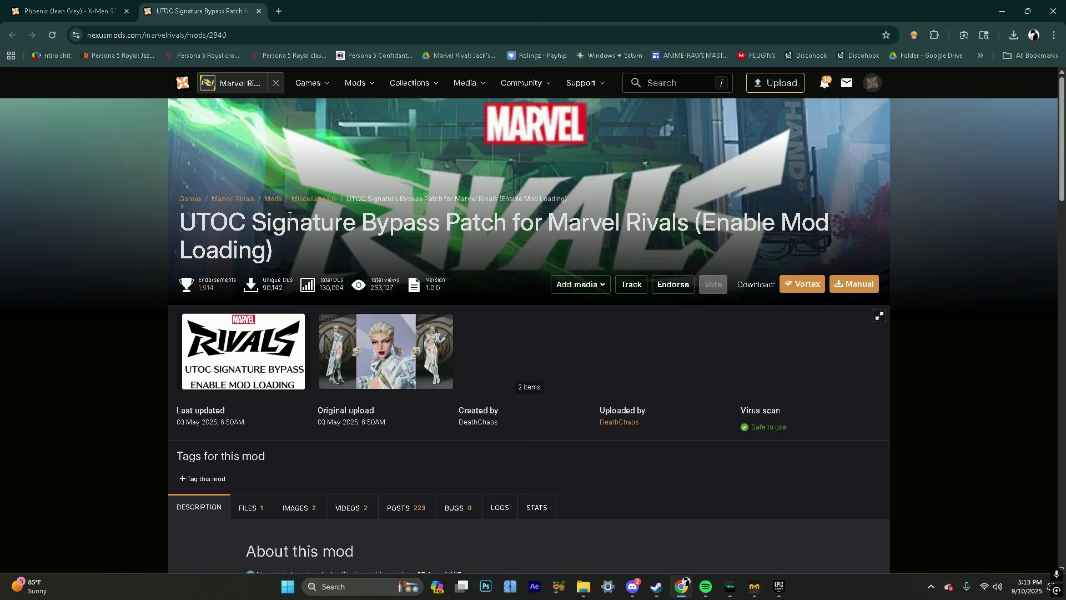
# Step: Start the manual download of the main file on the UTOC Signature Bypass Patch for Marvel Rivals page
pyautogui.moveTo(254, 222); pyautogui.dragTo(535, 244)
pyautogui.click(542, 256)
pyautogui.click(248, 508)
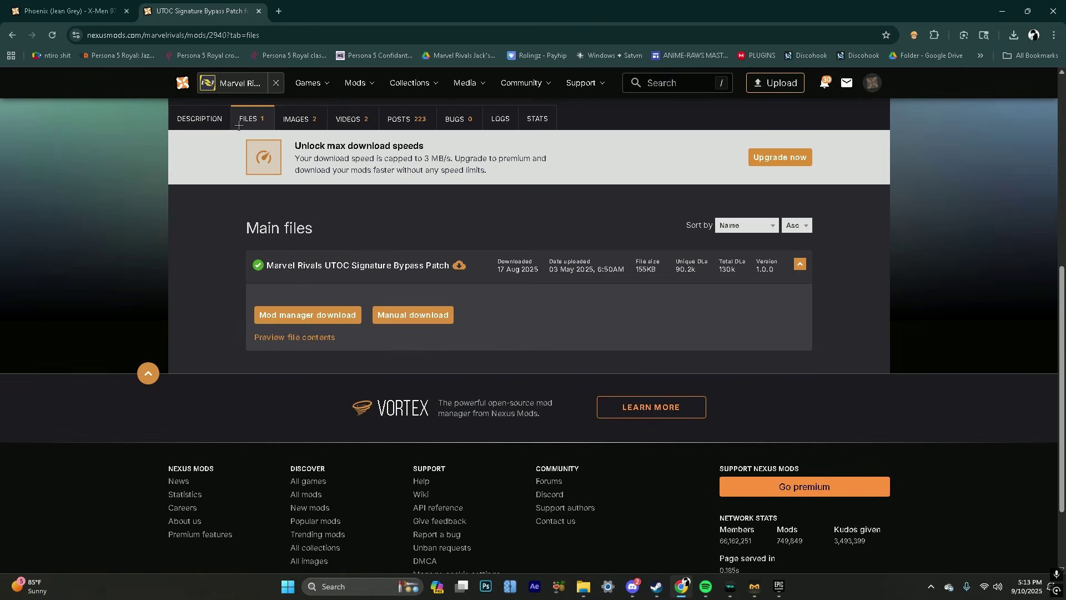
pyautogui.click(421, 314)
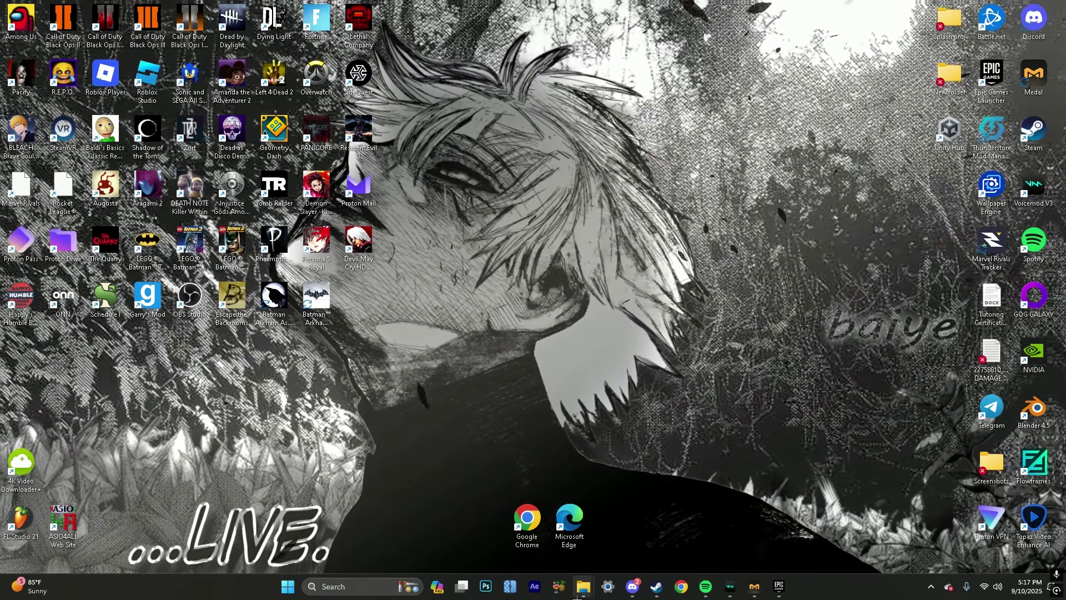
# Step: Bring up the File Explorer window showing Win64 and go back up to the MarvelRivalsjKtnW root folder
pyautogui.moveTo(580, 592)
pyautogui.click(638, 524)
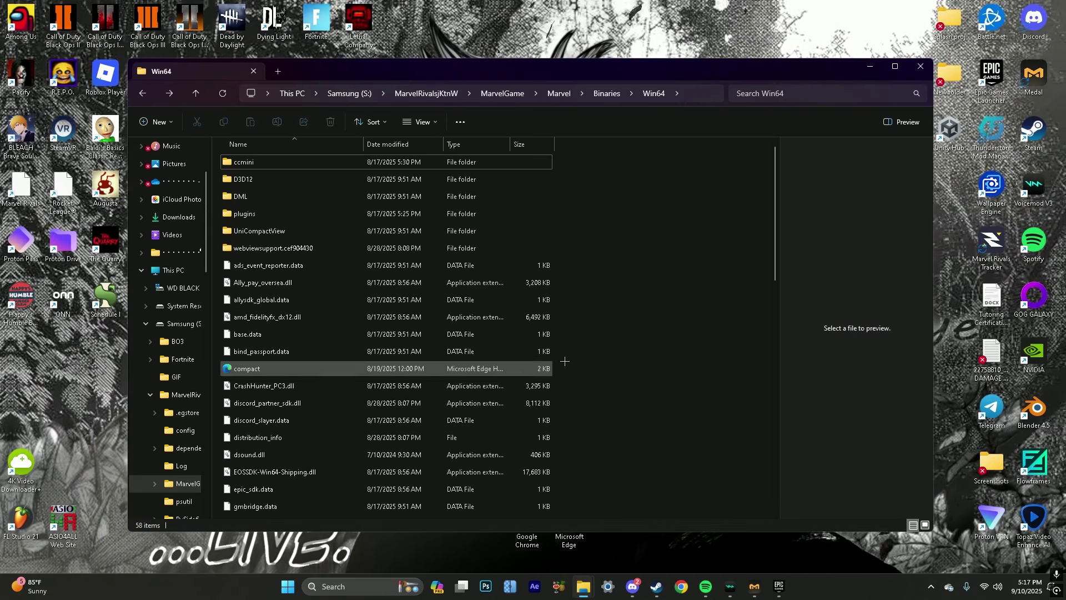
pyautogui.hotkey('alt', 'Up')
pyautogui.hotkey('alt', 'Up')
pyautogui.hotkey('alt', 'Up')
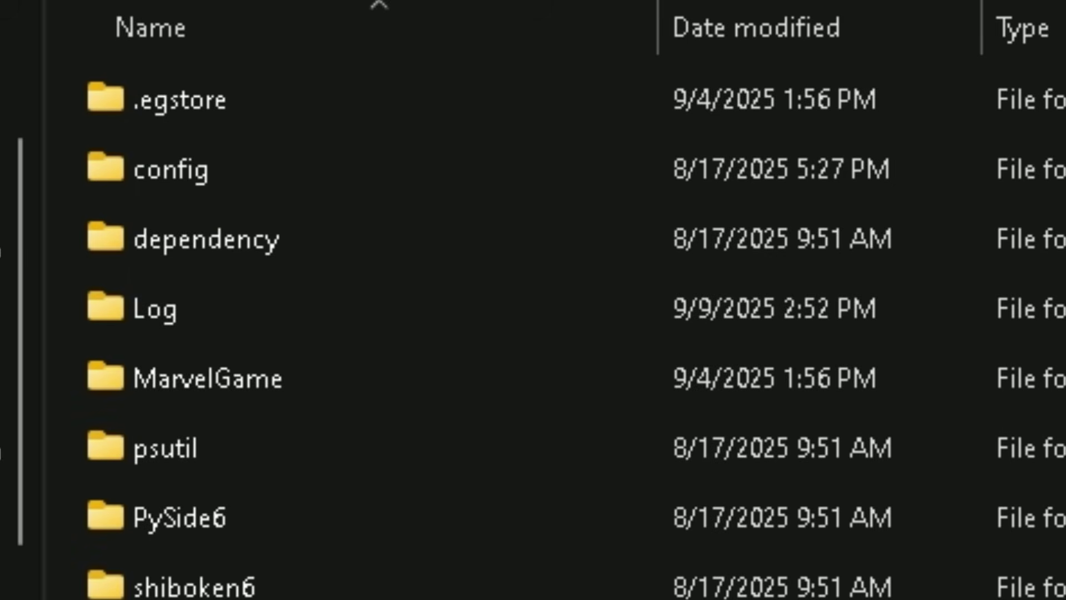
# Step: Open the Win64 folder inside MarvelGame\Marvel\Binaries of the game's installation
pyautogui.doubleClick(558, 231)
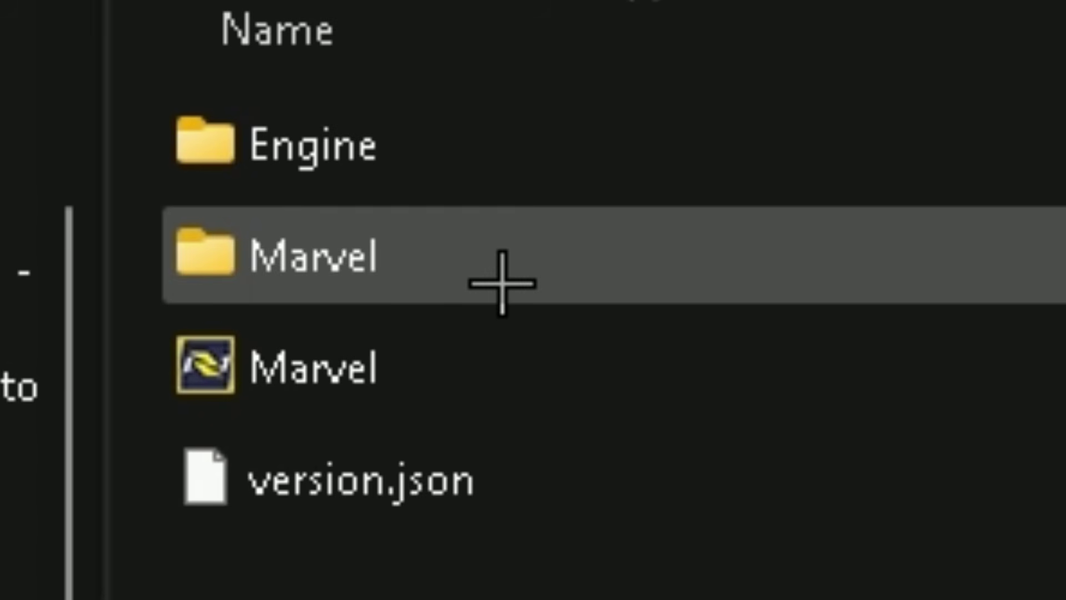
pyautogui.doubleClick(502, 283)
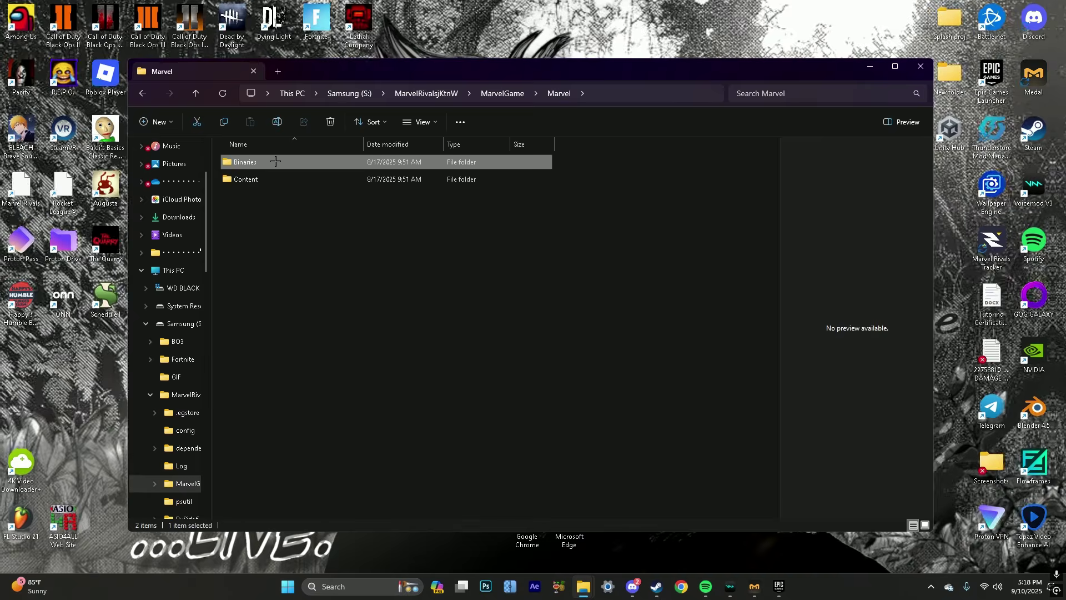
pyautogui.doubleClick(284, 160)
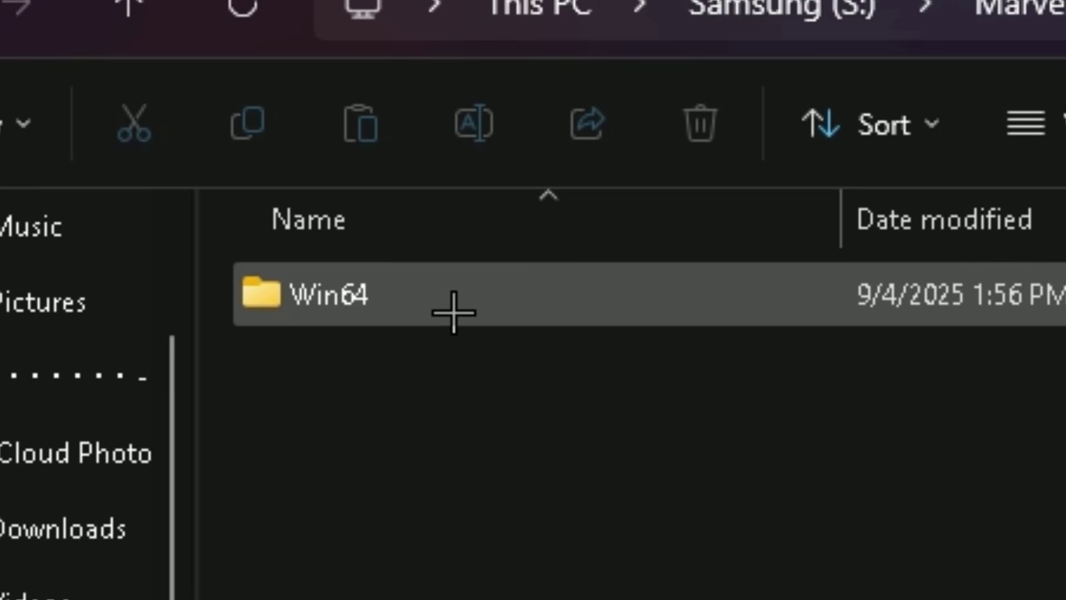
pyautogui.doubleClick(454, 312)
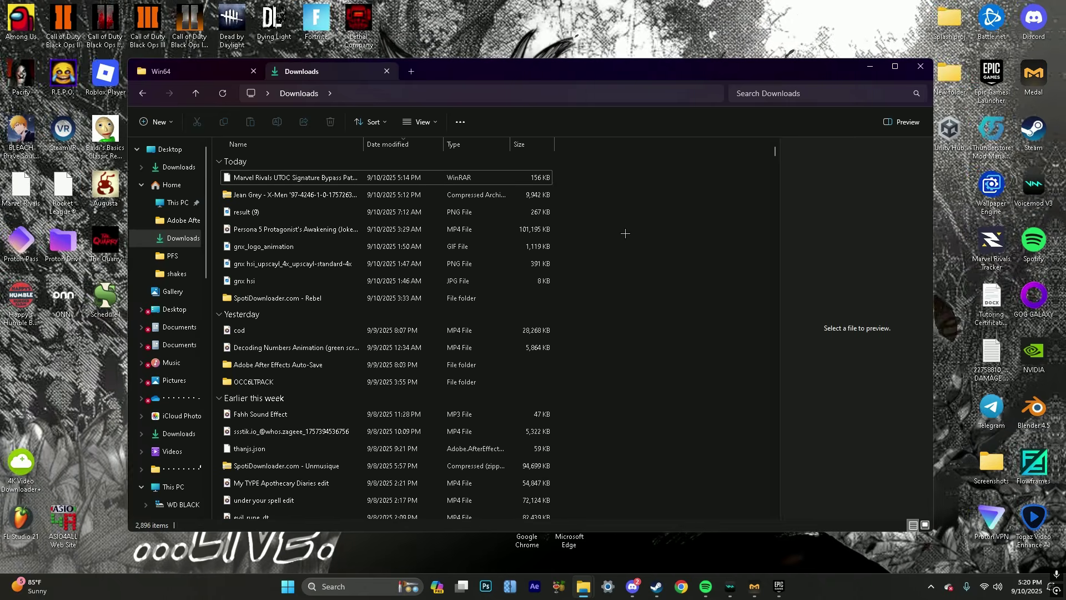
# Step: Extract the Marvel Rivals UTOC Signature Bypass Patch archive in Downloads to its suggested folder, showing the extracted files when complete
pyautogui.click(494, 178)
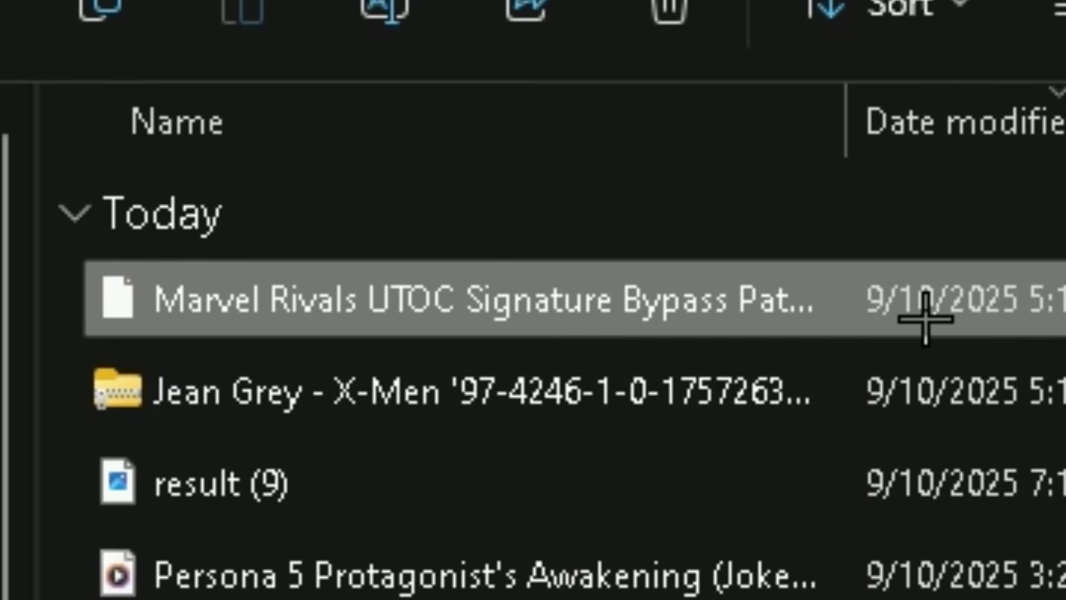
pyautogui.rightClick(481, 176)
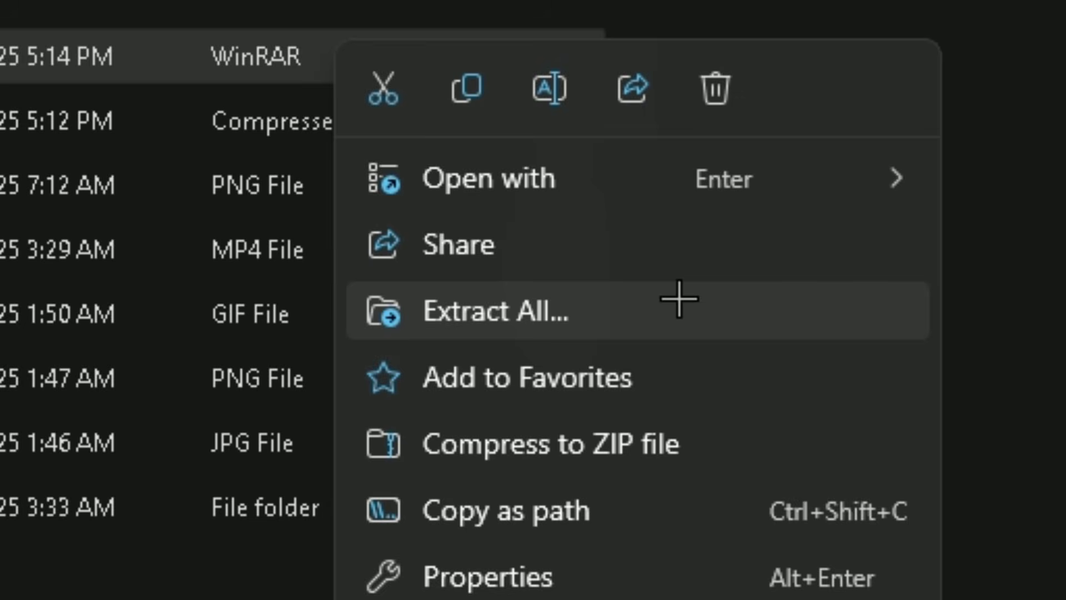
pyautogui.click(573, 242)
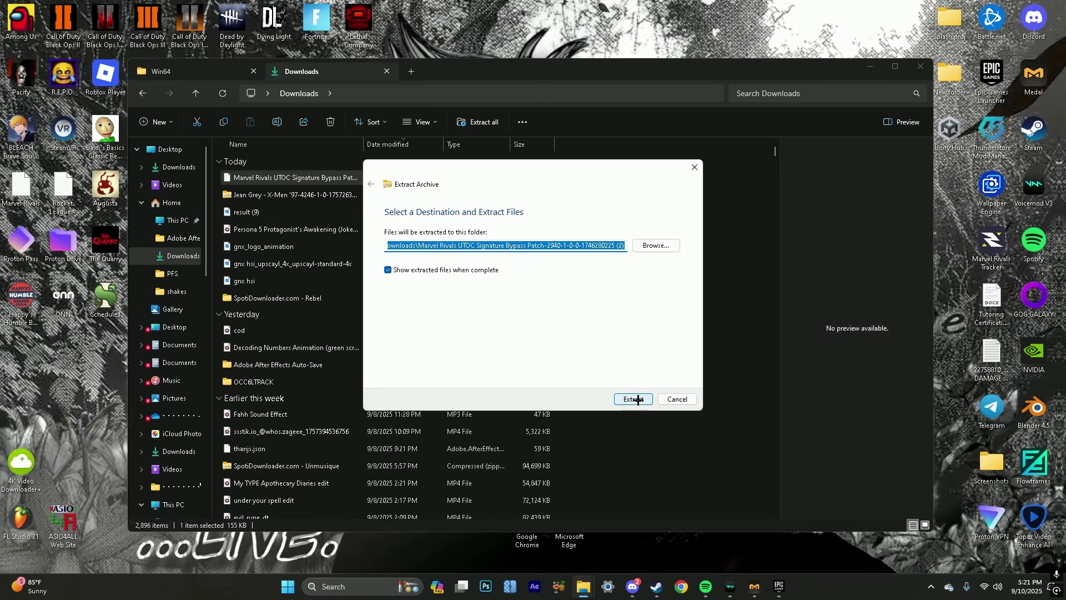
pyautogui.click(631, 399)
# Step: Copy dsound.dll and the plugins folder from the extracted signature bypass patch folder
pyautogui.moveTo(432, 285); pyautogui.dragTo(303, 172)
pyautogui.click(454, 339)
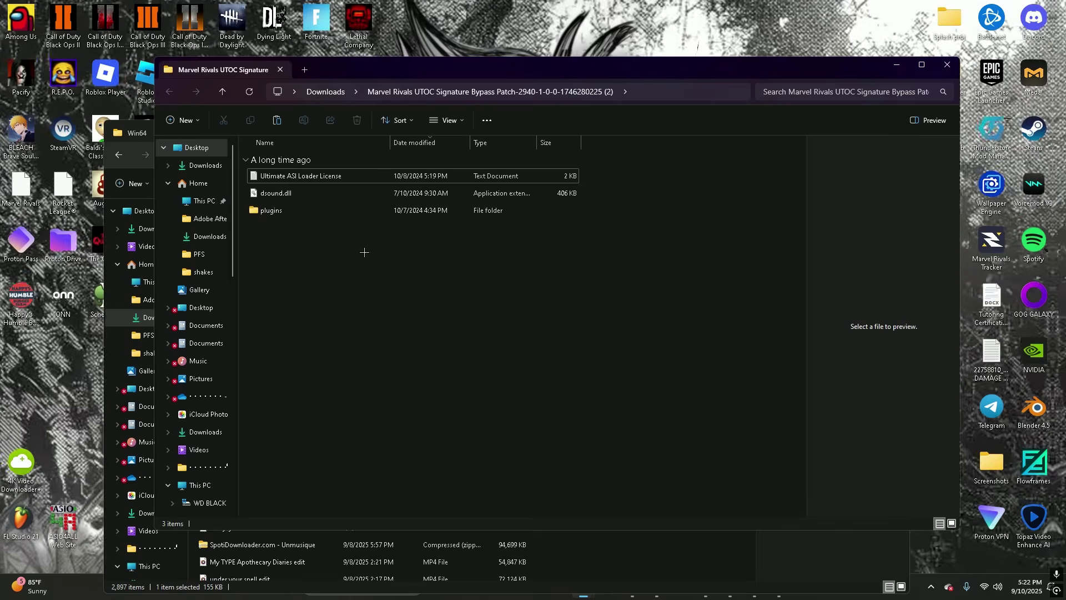
pyautogui.moveTo(660, 384); pyautogui.dragTo(556, 173)
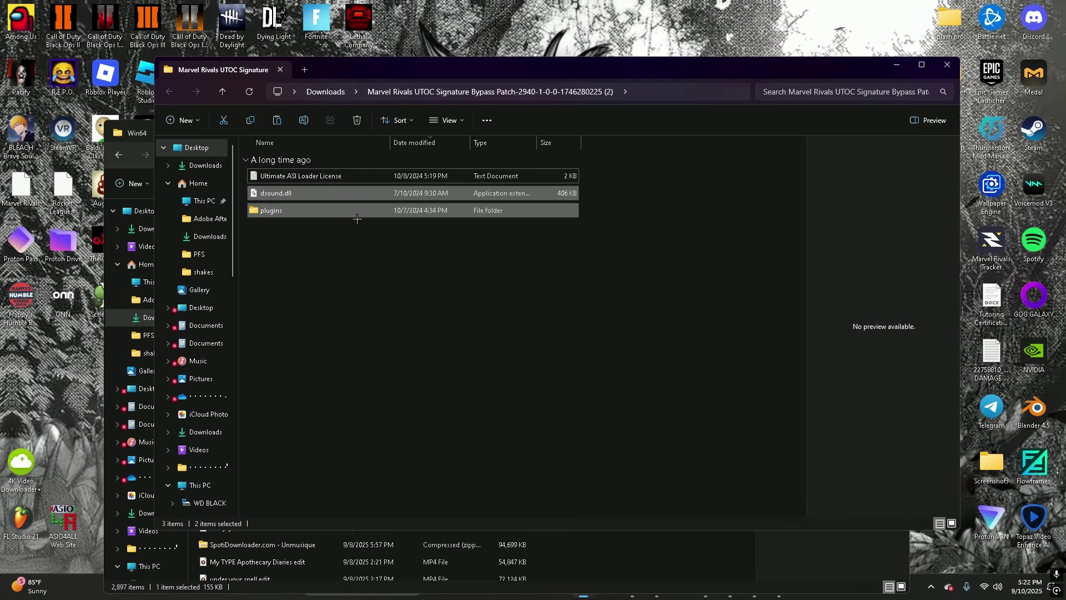
pyautogui.click(250, 121)
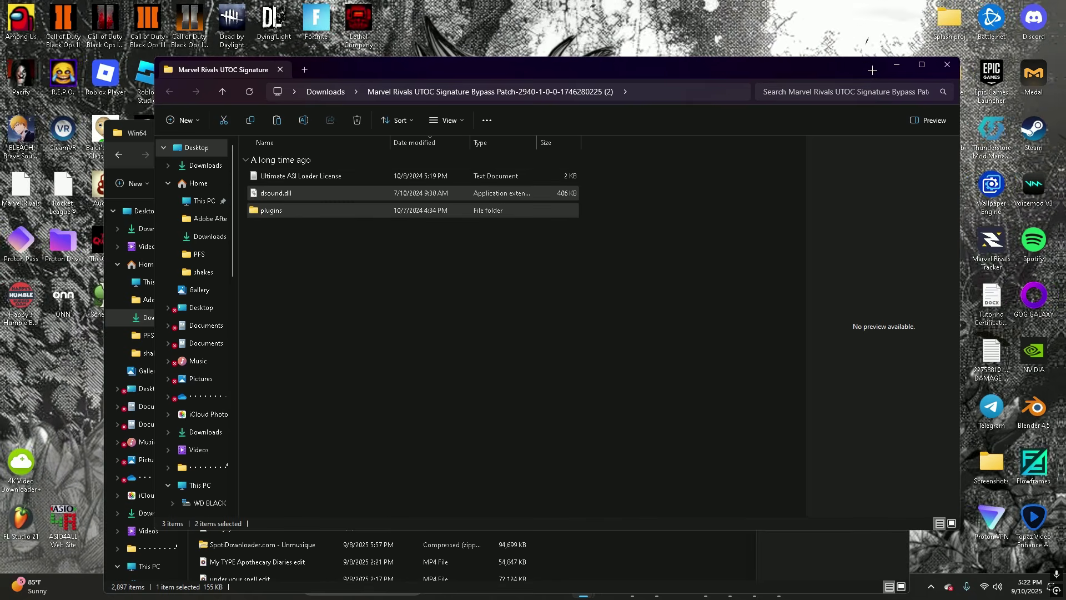
# Step: Minimize the extracted patch folder and switch the repositioned Downloads window to the Win64 folder
pyautogui.click(890, 65)
pyautogui.moveTo(612, 130); pyautogui.dragTo(702, 72)
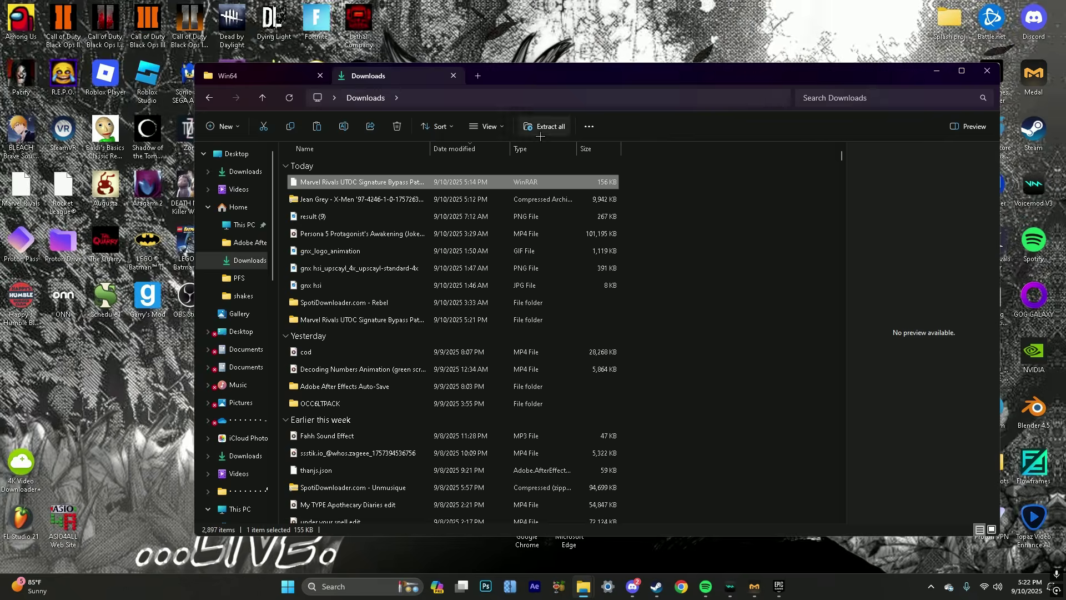
pyautogui.click(240, 75)
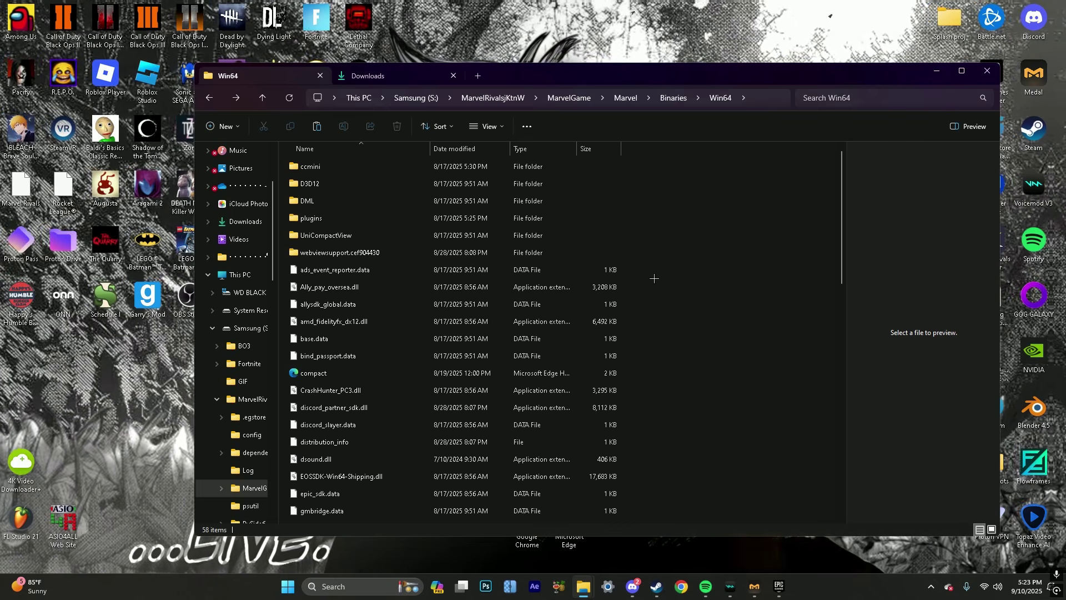
# Step: Close the window of the extracted signature bypass patch folder, keeping the Win64 folder open
pyautogui.click(552, 243)
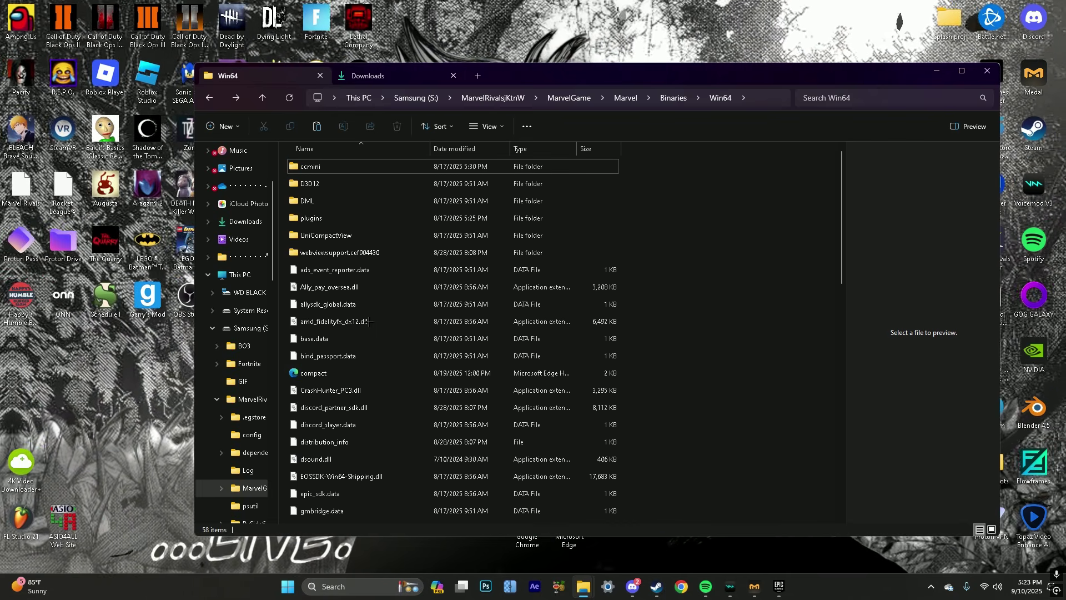
pyautogui.moveTo(583, 586)
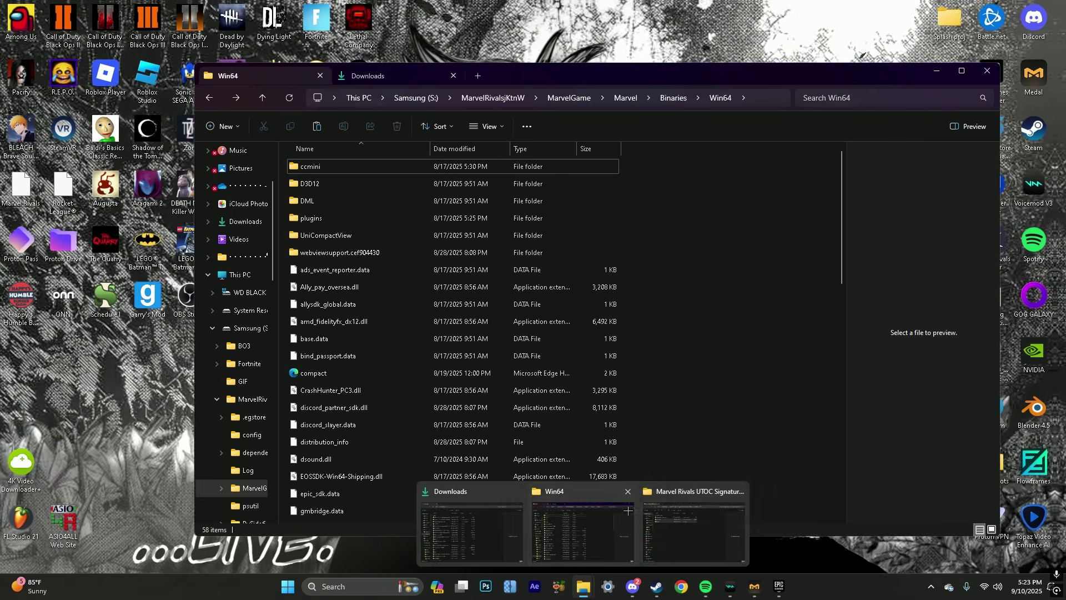
pyautogui.click(736, 488)
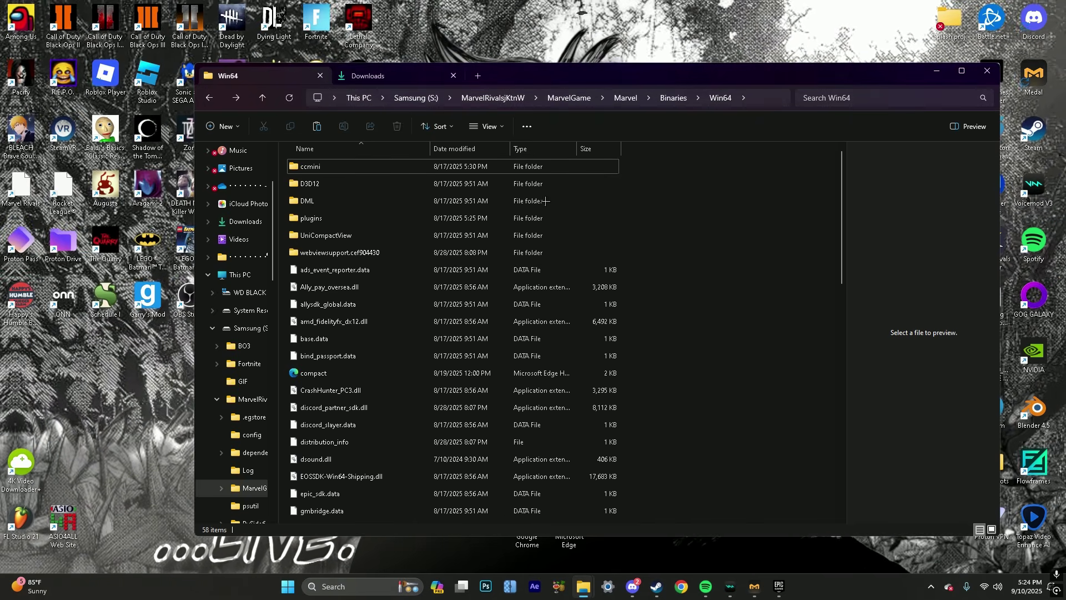
# Step: Extract the Jean Grey - X-Men '97 mod archive in Downloads to its suggested folder with WinRAR
pyautogui.click(368, 76)
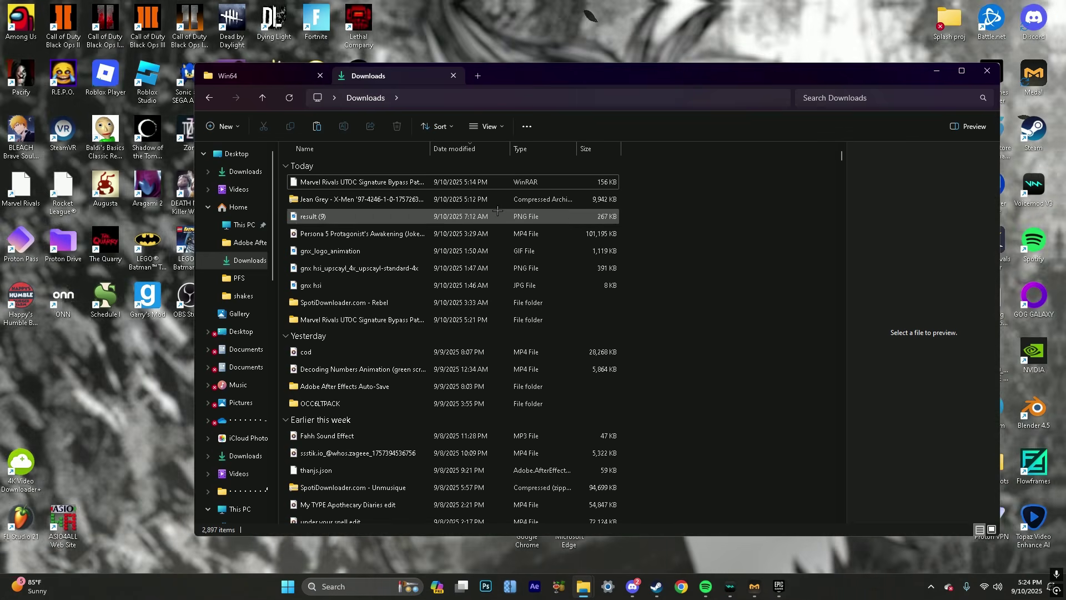
pyautogui.click(330, 200)
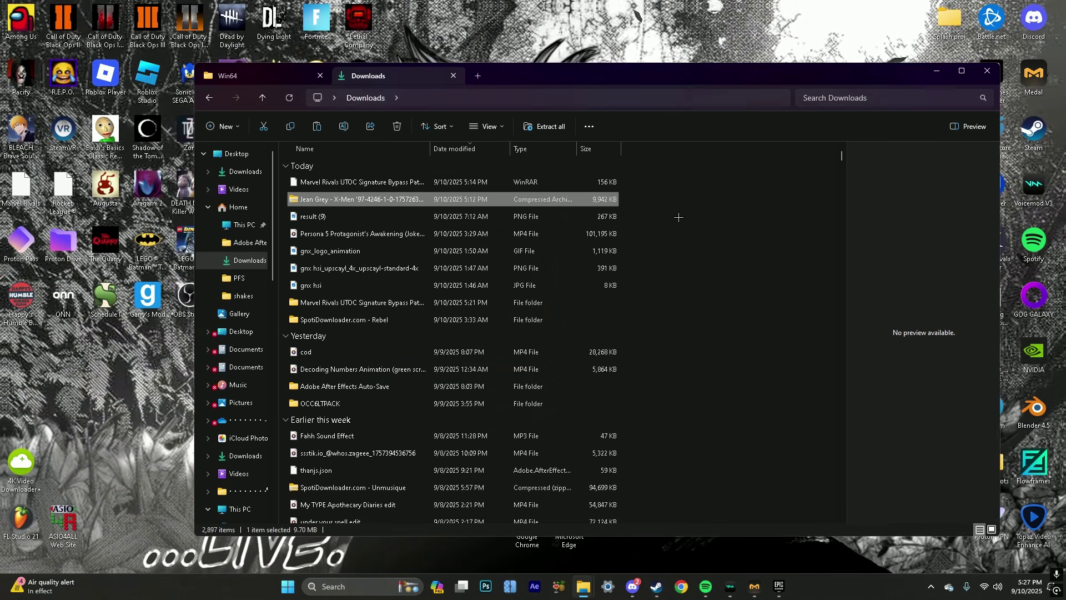
pyautogui.rightClick(612, 202)
pyautogui.moveTo(722, 459)
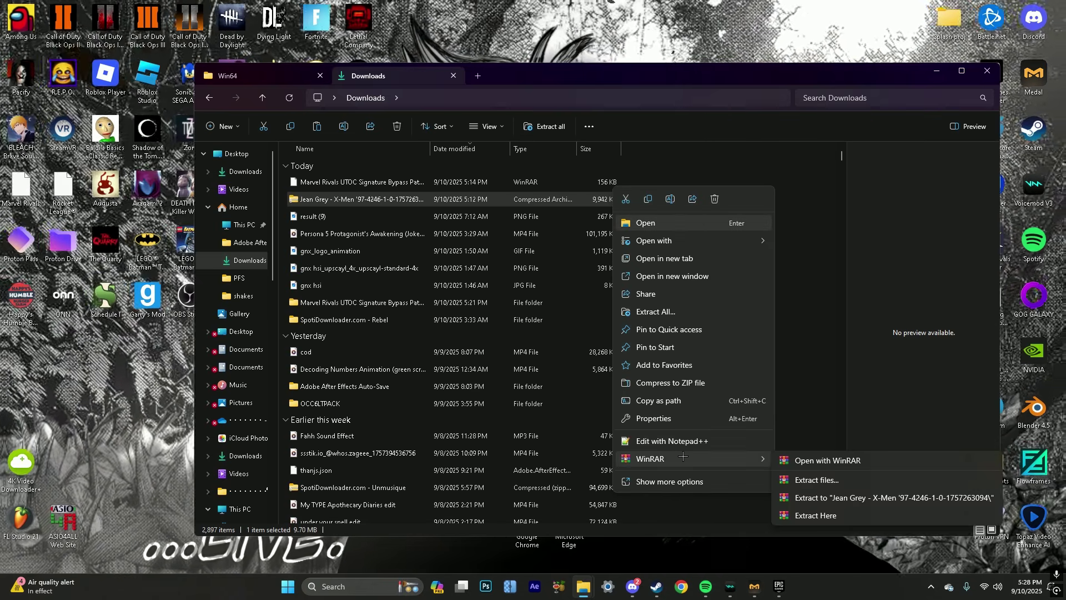
pyautogui.click(812, 480)
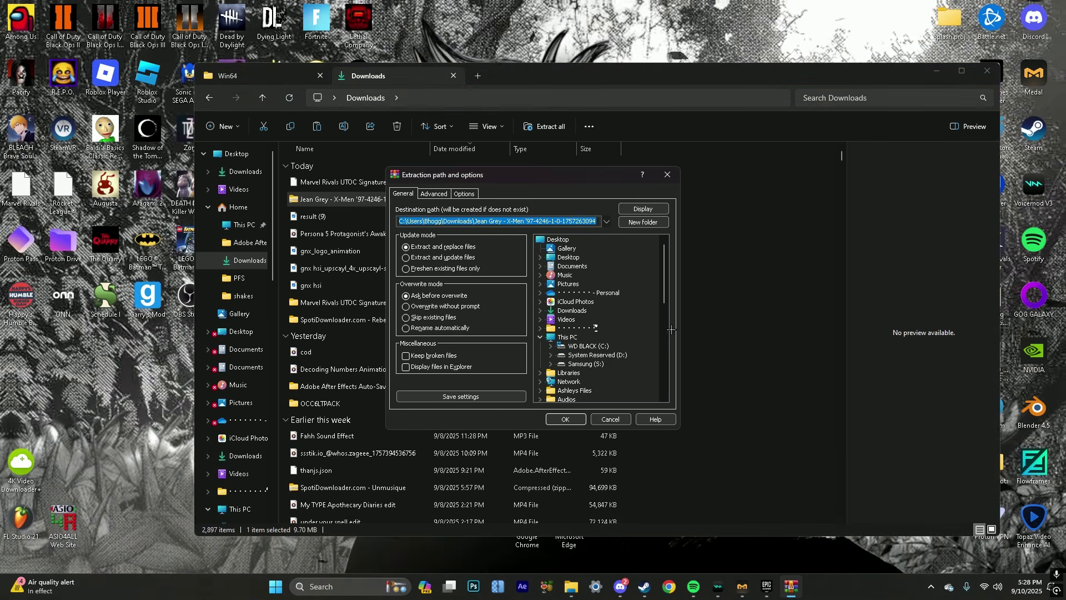
pyautogui.click(573, 420)
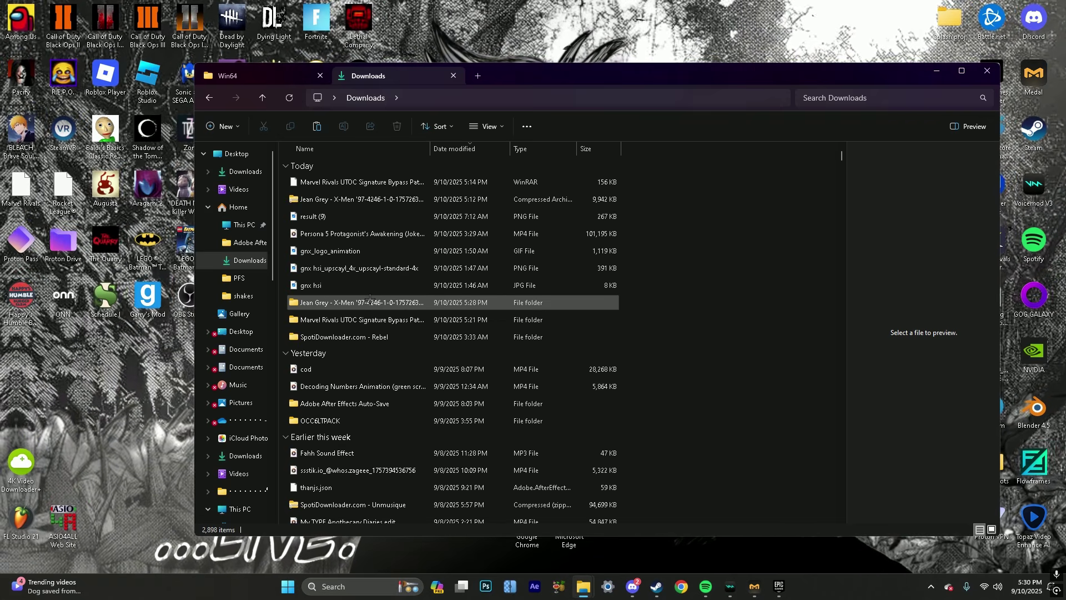
# Step: Copy all three PhoenixXMen97_9999999_P files from the extracted Jean Grey - X-Men '97 folder
pyautogui.doubleClick(369, 302)
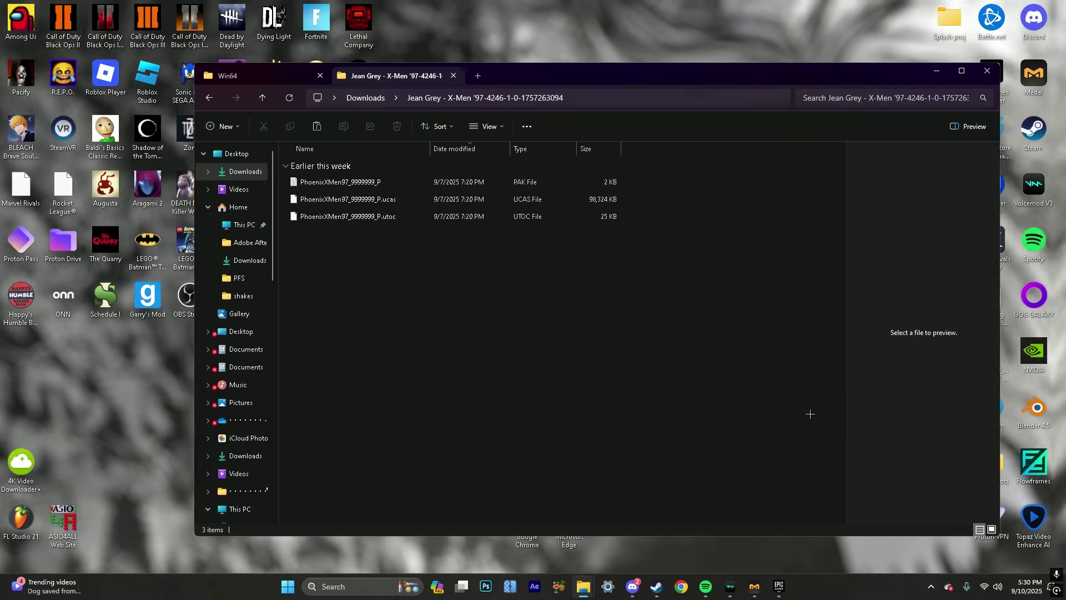
pyautogui.hotkey('ctrl', 'a')
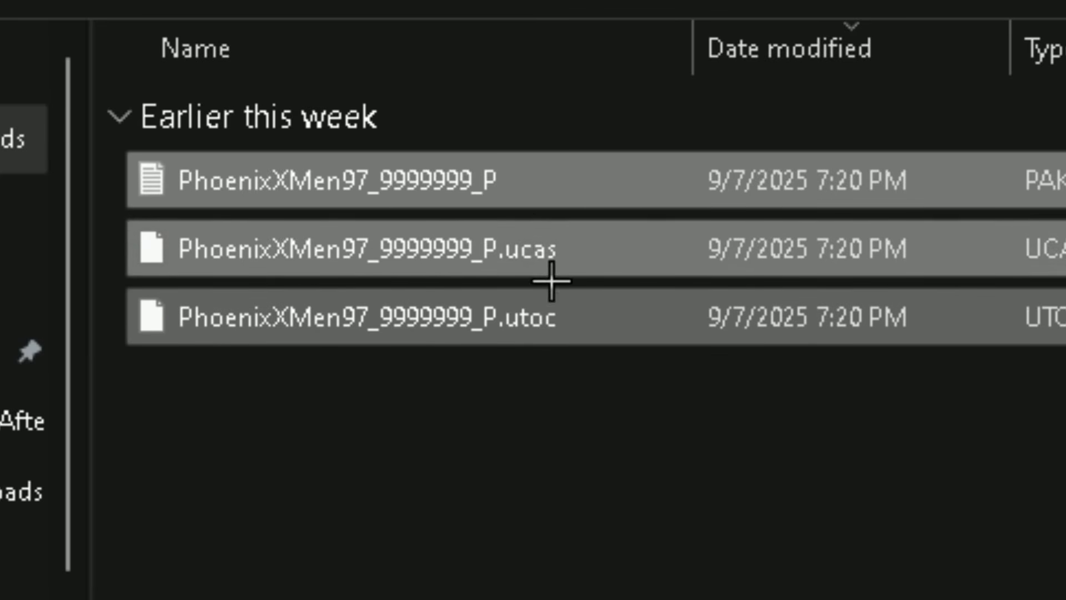
pyautogui.moveTo(431, 300); pyautogui.dragTo(320, 176)
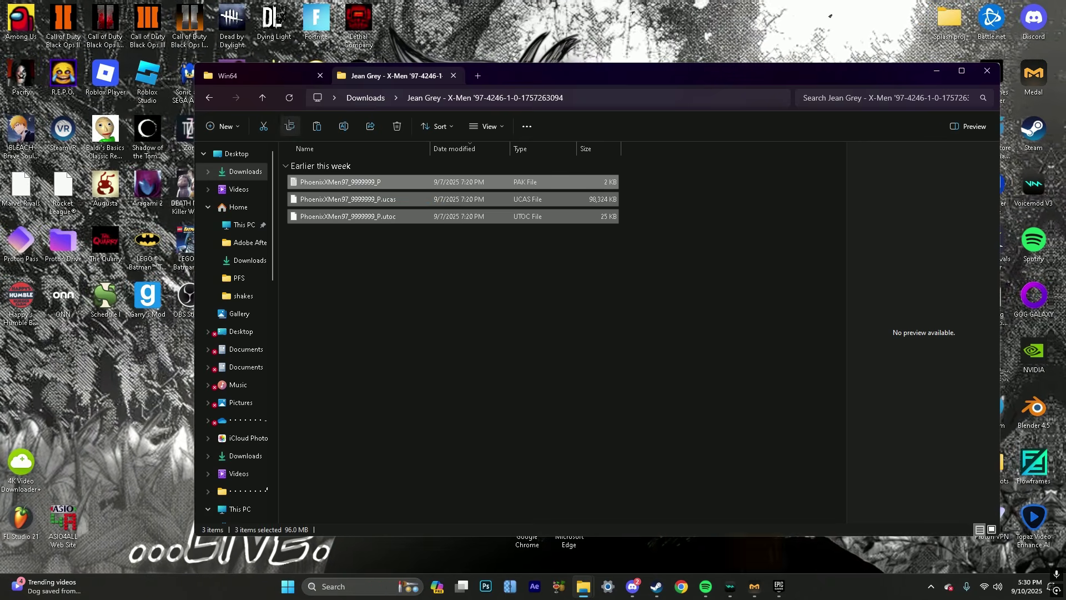
pyautogui.click(289, 126)
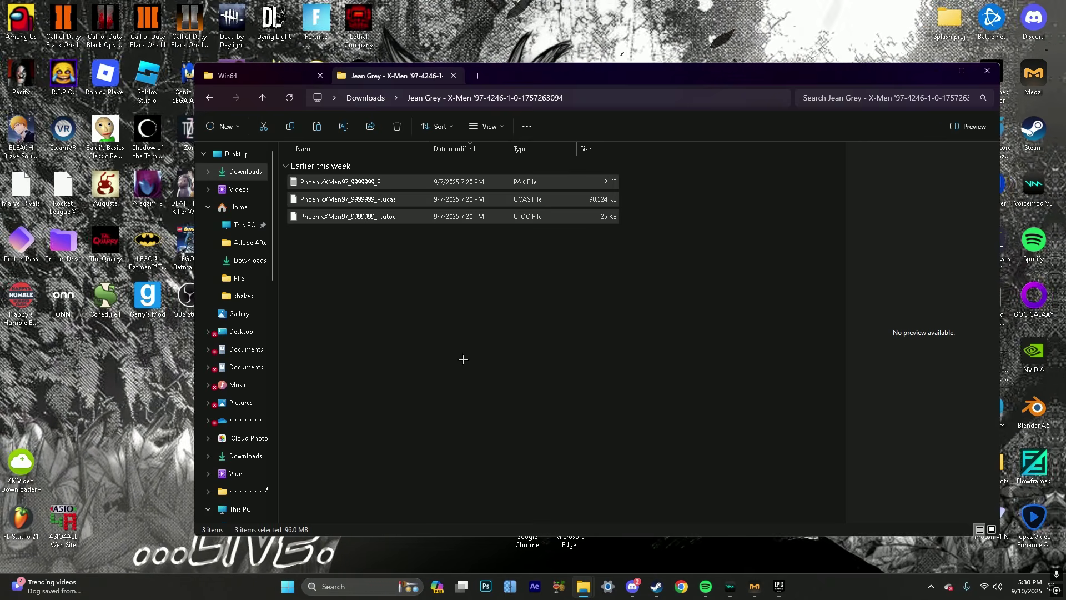
# Step: Paste the copied mod files into the Mods~ folder inside the game's Marvel\Content\Paks directory
pyautogui.click(280, 74)
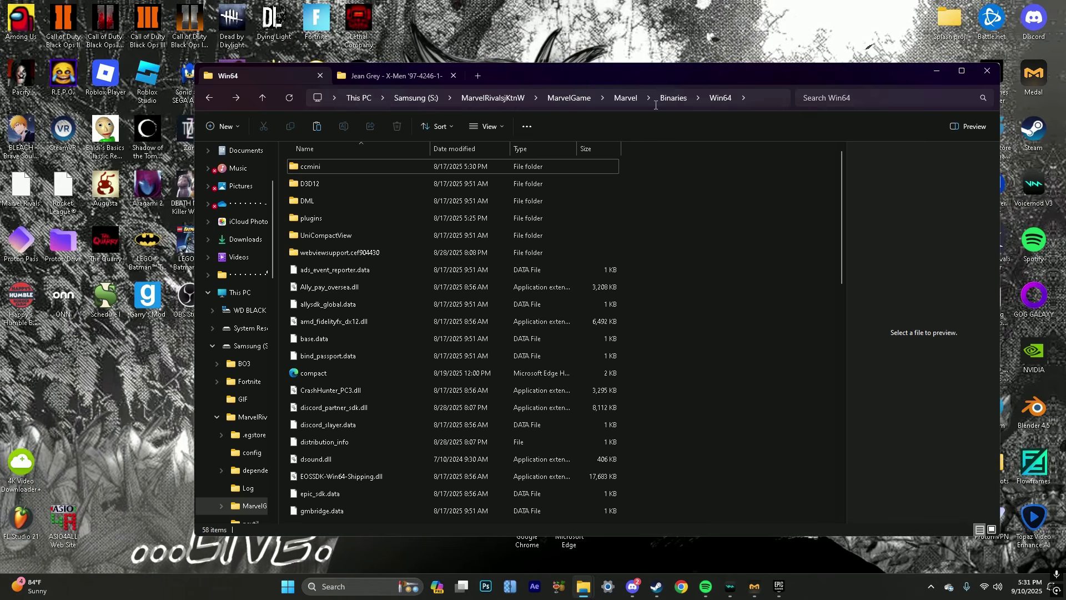
pyautogui.click(626, 98)
pyautogui.click(448, 184)
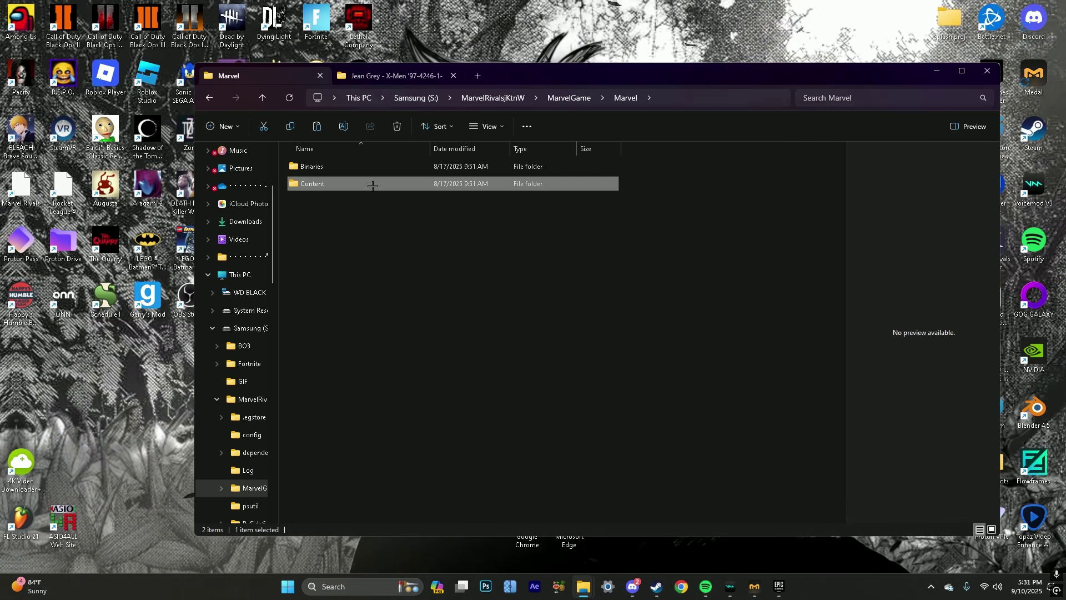
pyautogui.doubleClick(373, 185)
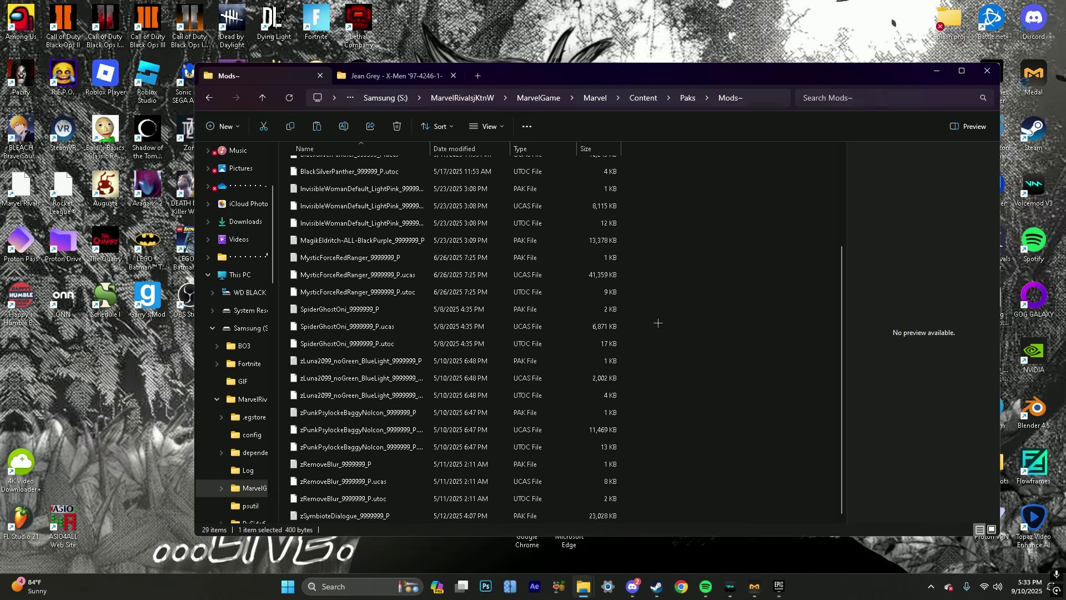
pyautogui.hotkey('ctrl', 'v')
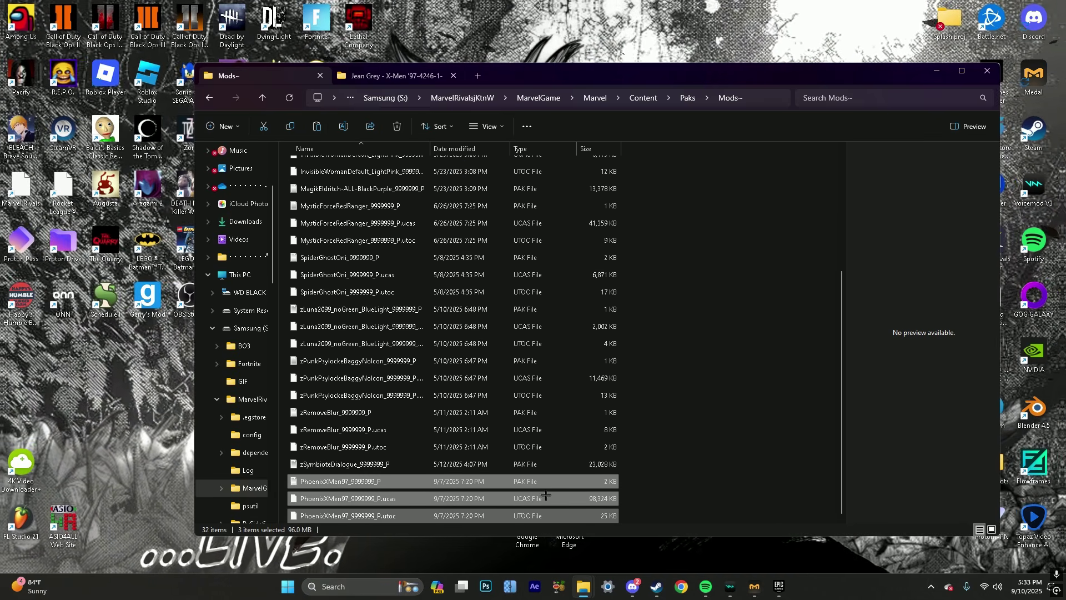
pyautogui.scroll(3, 561, 185)
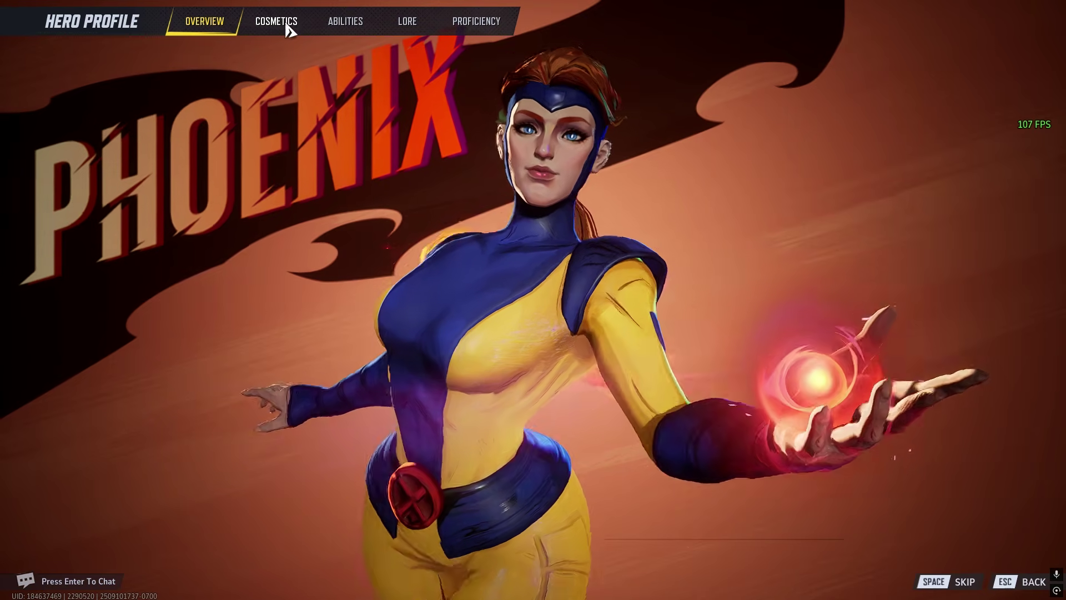
# Step: In Marvel Rivals, examine Phoenix's default costume in the hero profile's cosmetics, then leave the profile
pyautogui.click(275, 22)
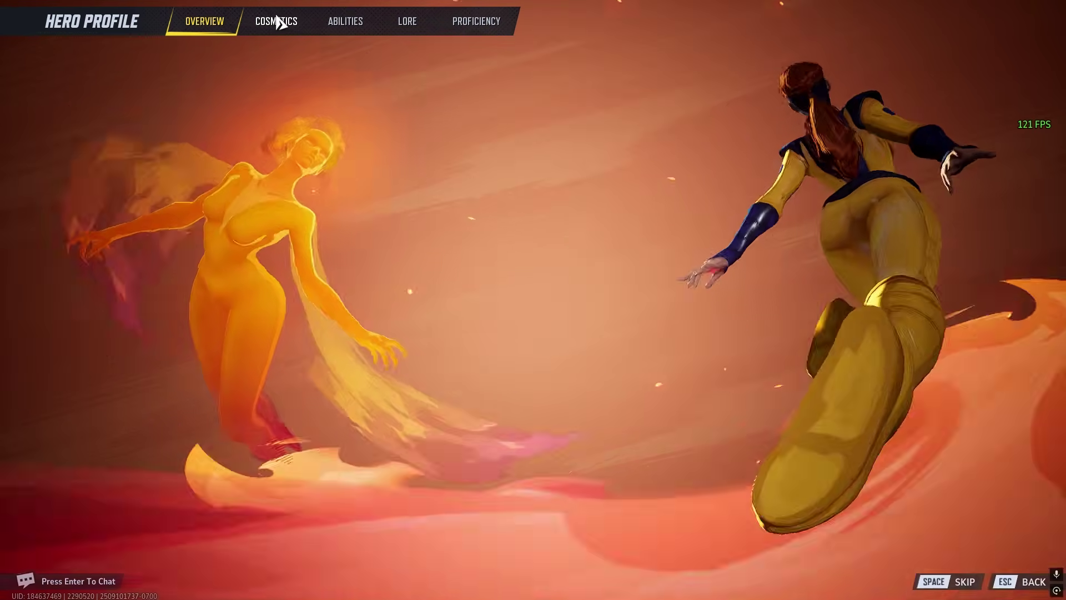
pyautogui.moveTo(622, 276); pyautogui.dragTo(582, 397)
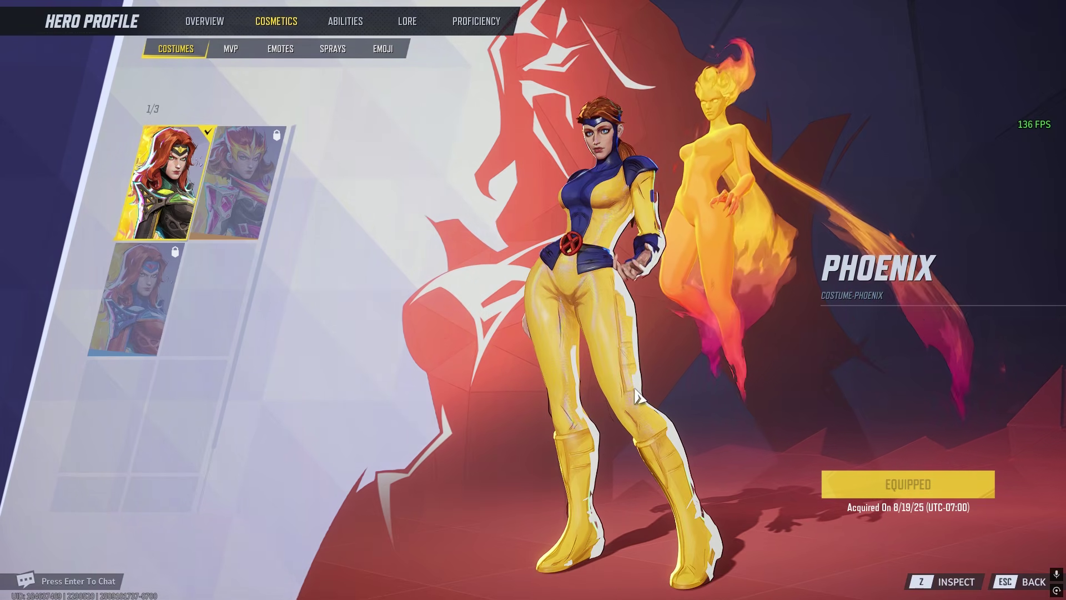
pyautogui.press('Escape')
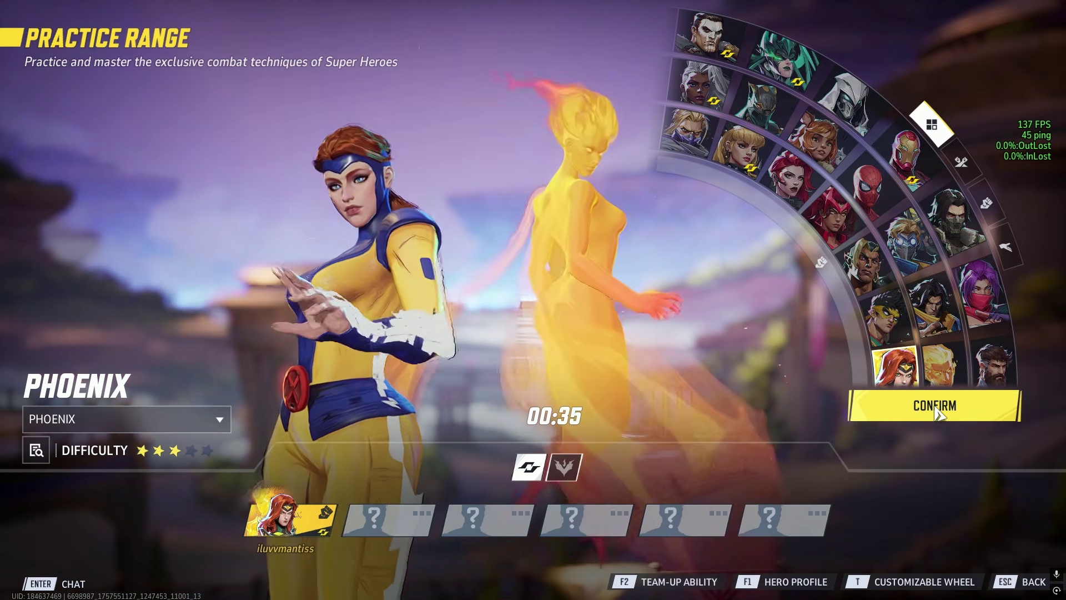
# Step: Enter the Practice Range as Phoenix and attack the Galacta Bots to check the modded costume in play
pyautogui.click(939, 414)
pyautogui.press('w')
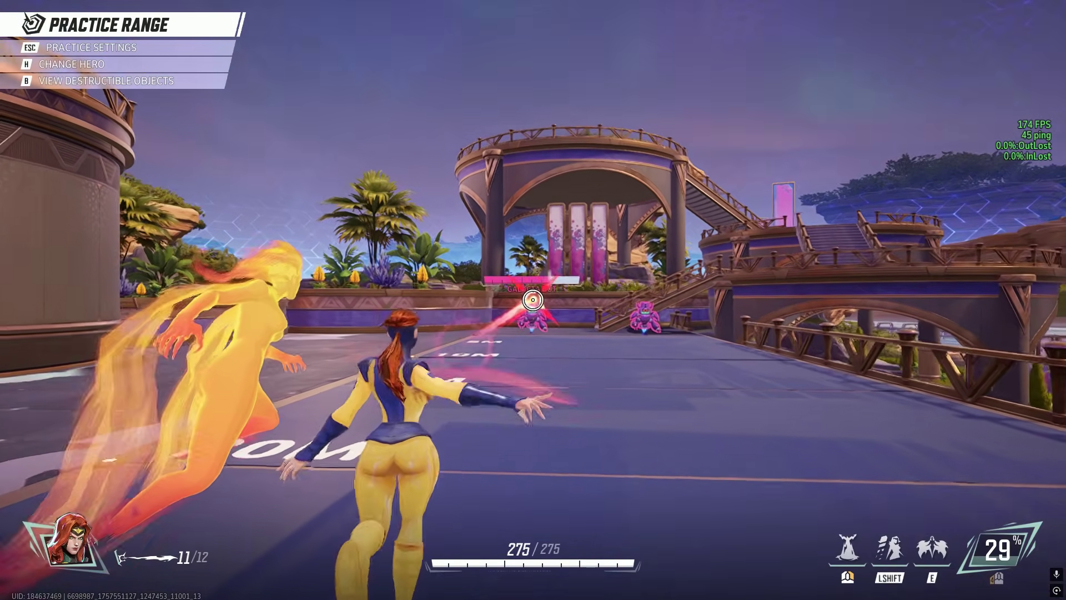
pyautogui.click(533, 300)
pyautogui.click(532, 300)
pyautogui.click(532, 300)
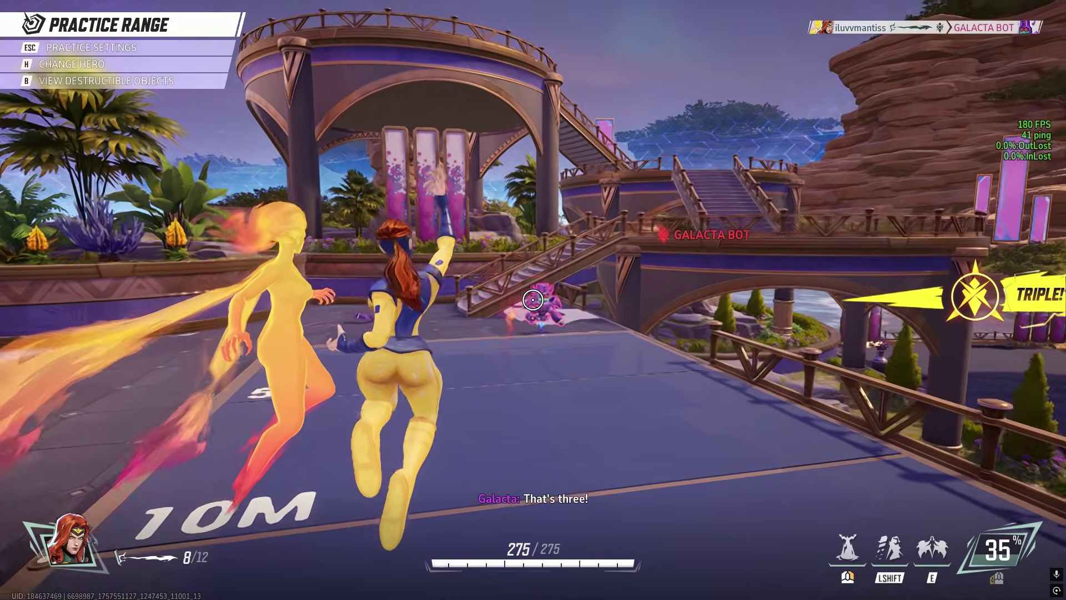
pyautogui.click(532, 300)
pyautogui.click(533, 300)
pyautogui.press('r')
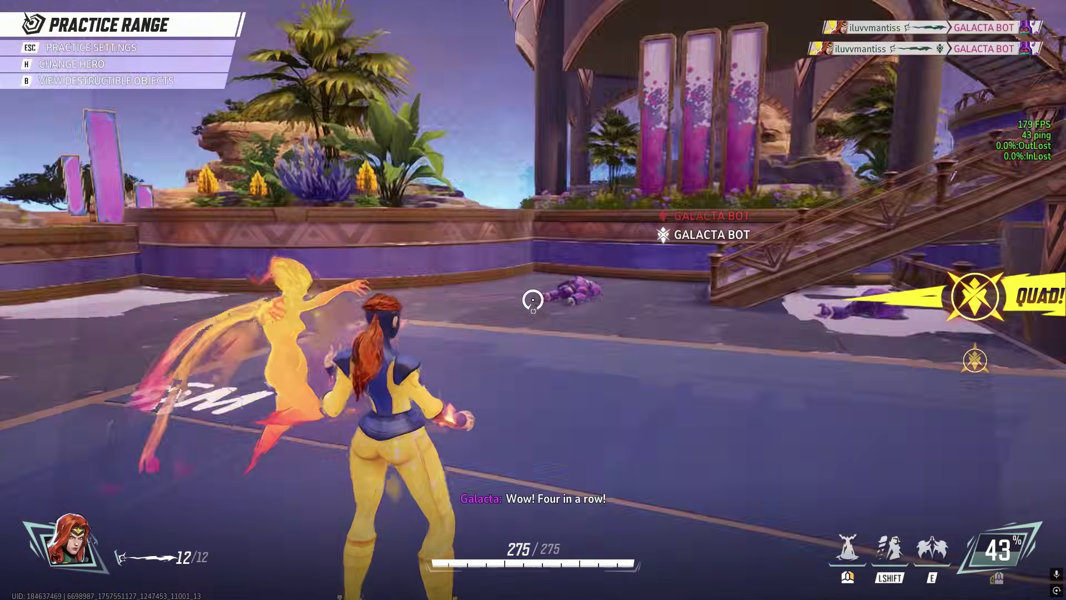
# Step: Change the hero to Spider-Man and check his black suit while running, jumping, swinging and attacking in the Practice Range
pyautogui.press('h')
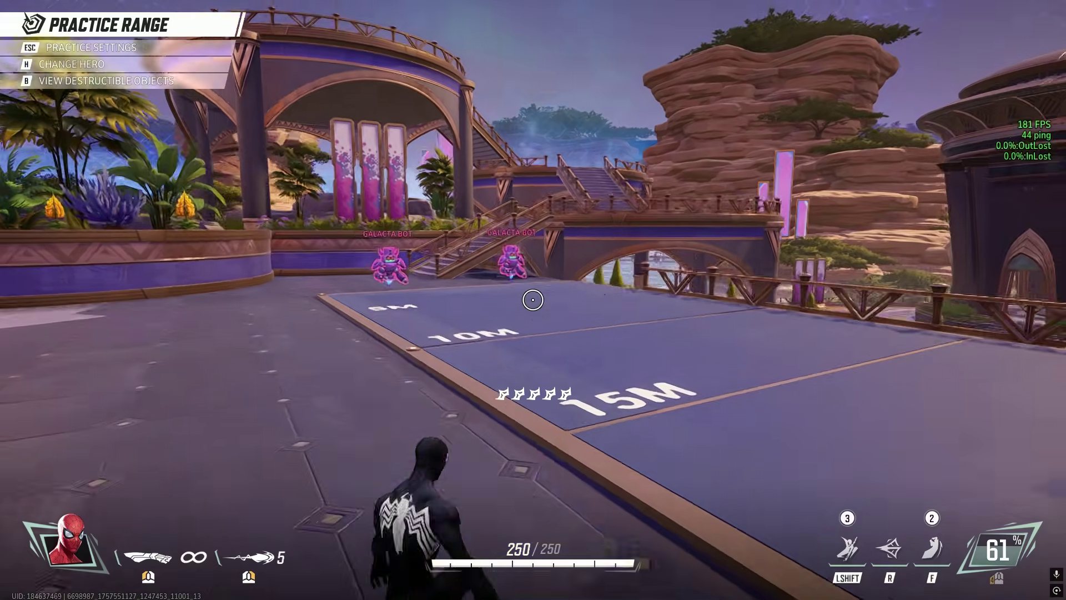
pyautogui.press('space')
pyautogui.press('space')
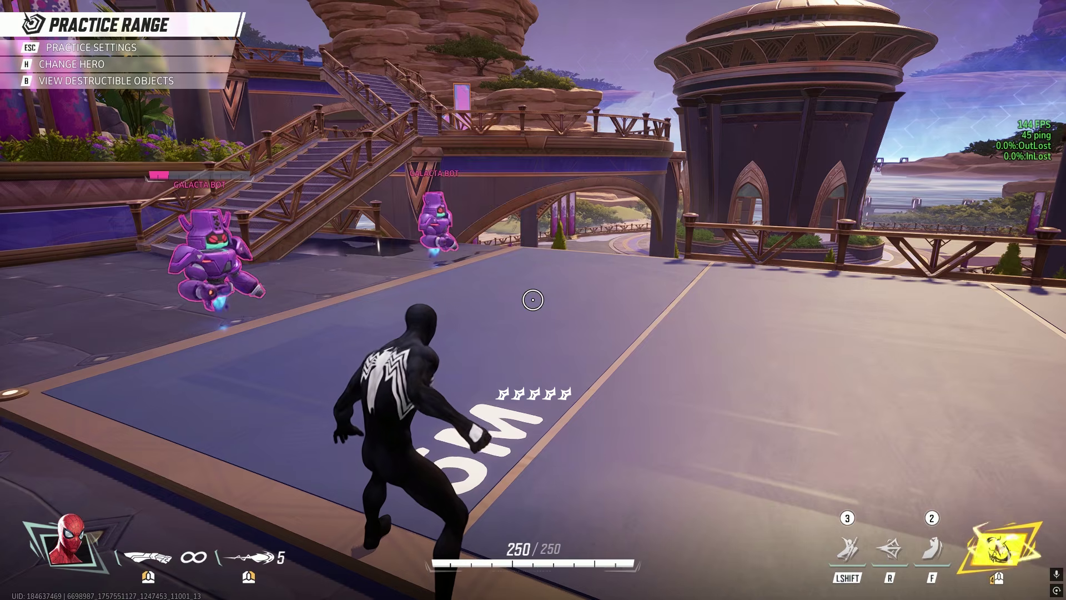
pyautogui.press('w')
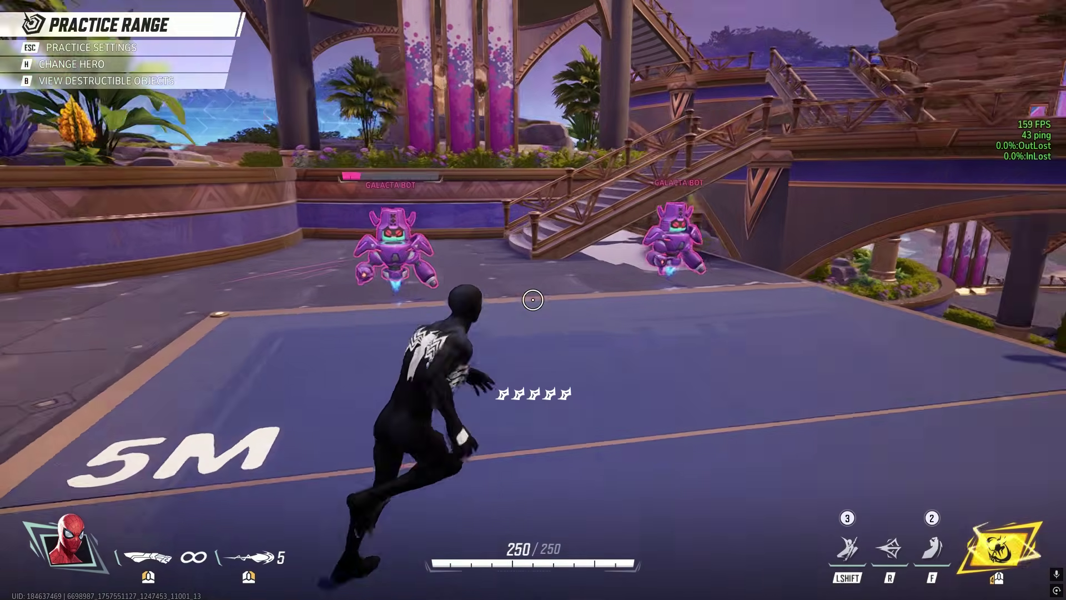
pyautogui.press('d')
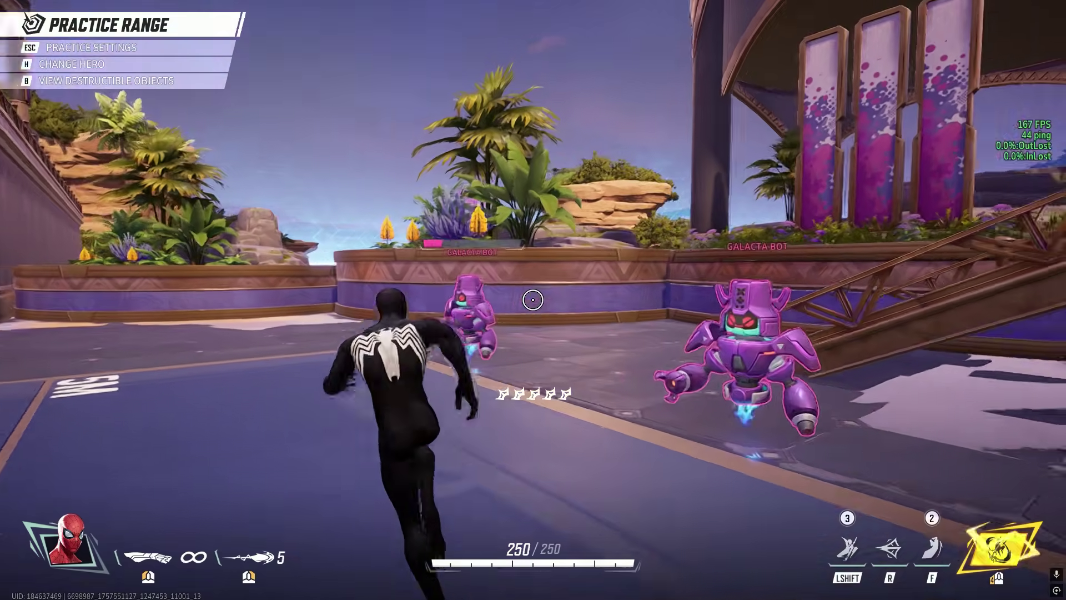
pyautogui.press('space')
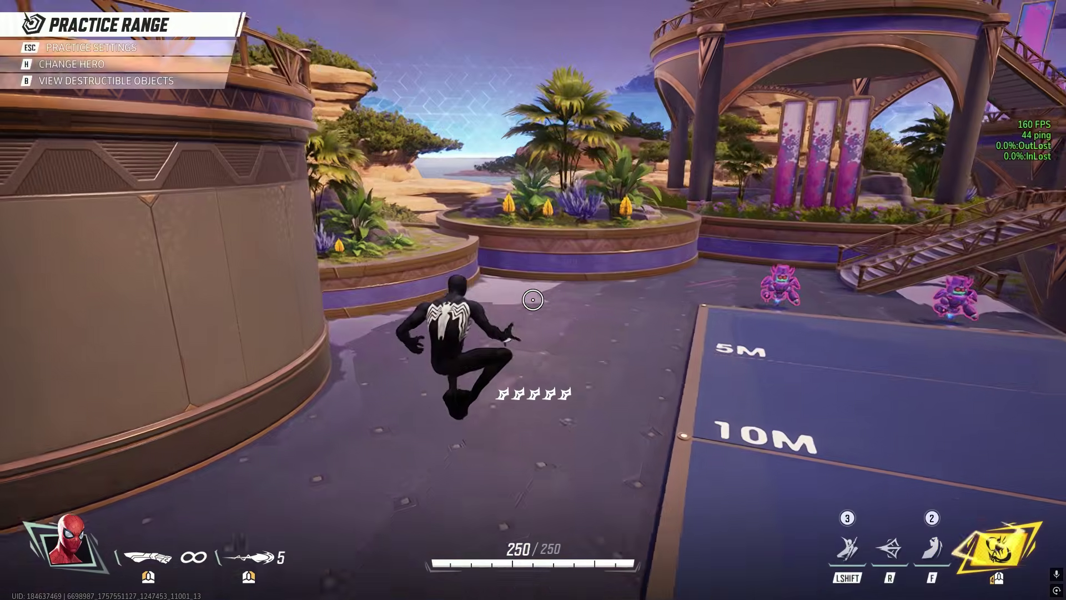
pyautogui.press('shift')
pyautogui.press('shift')
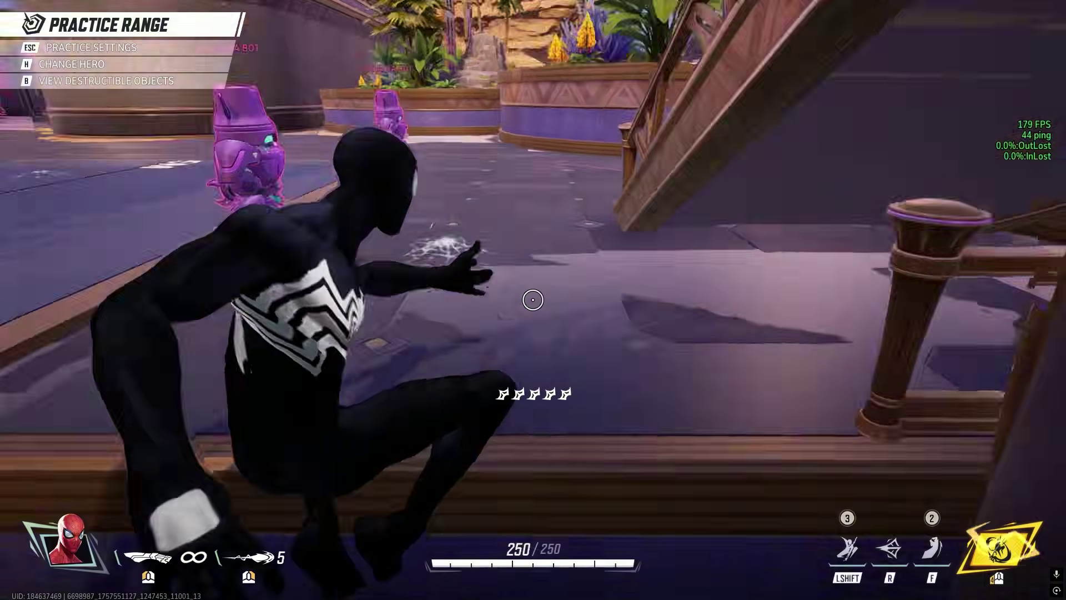
pyautogui.press('space')
pyautogui.press('shift')
pyautogui.press('space')
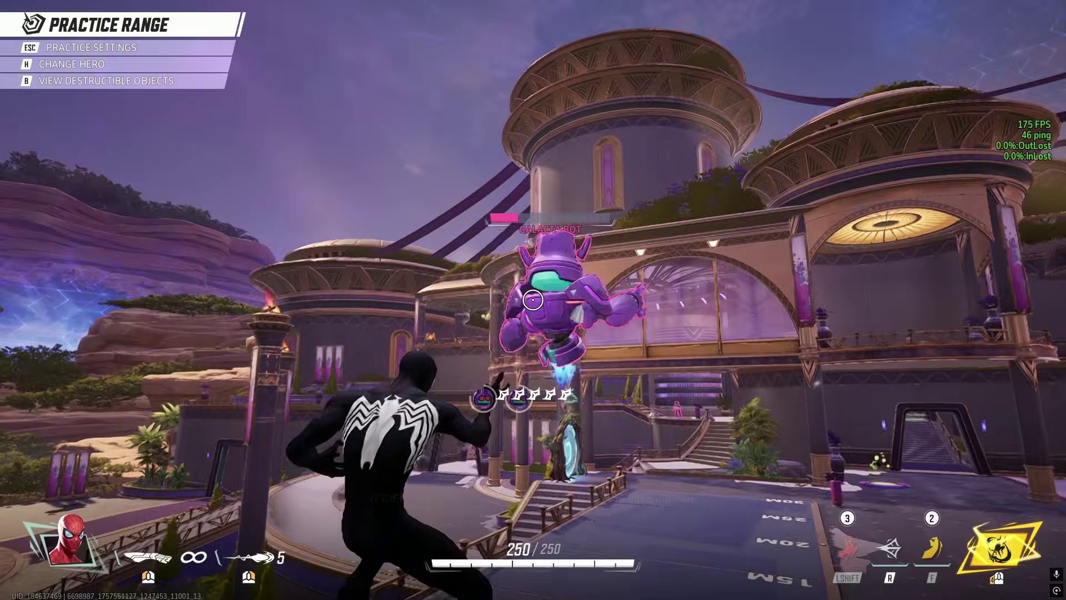
pyautogui.press('space')
pyautogui.click(533, 300)
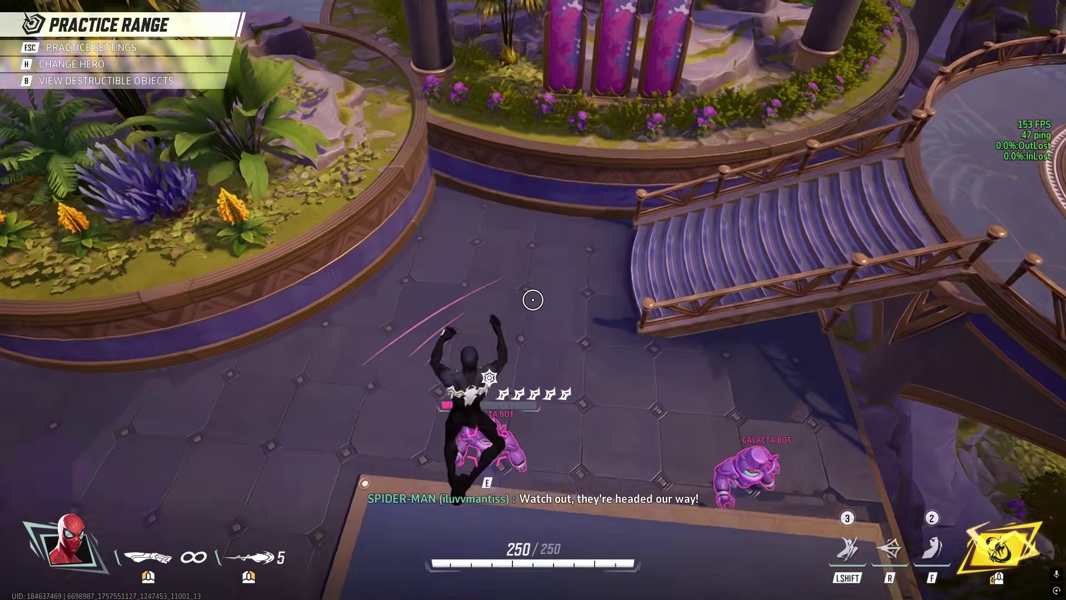